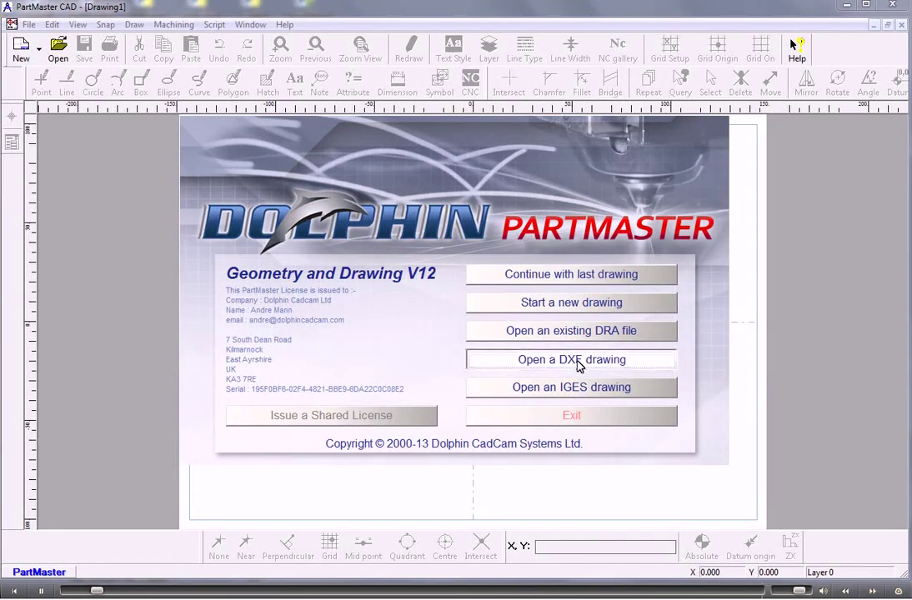
Import the DXF drawing "14 p.plate a.DXF" in millimetres, expanding blocks and converting polylines to lines and arcs.
{"action": "left_click", "coordinate": [578, 362]}
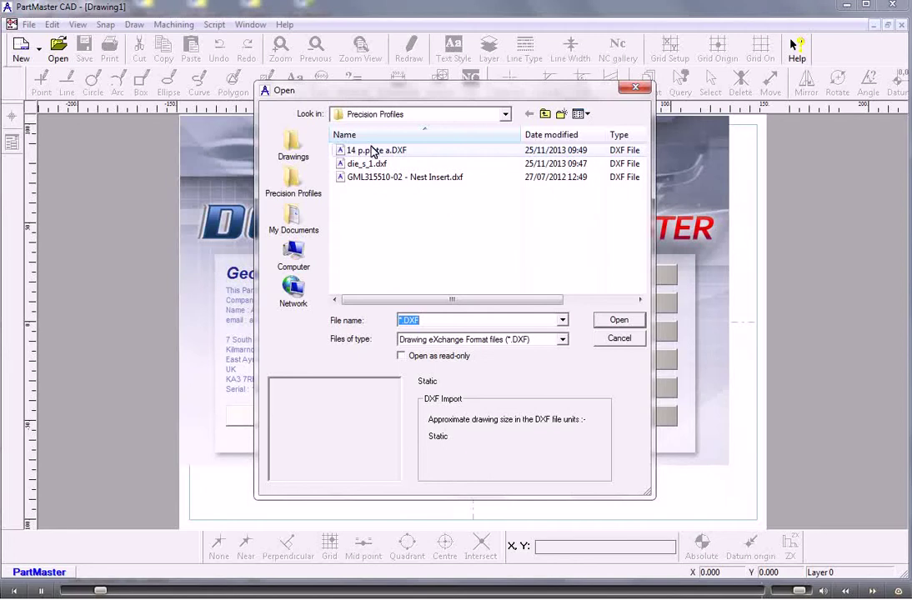
{"action": "left_click", "coordinate": [375, 151]}
{"action": "left_click", "coordinate": [618, 321]}
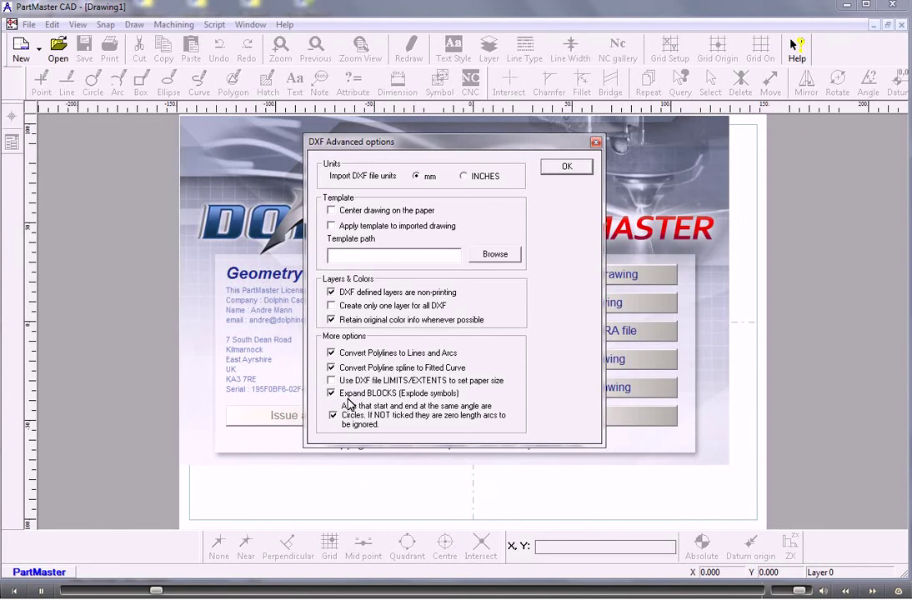
{"action": "left_click", "coordinate": [564, 167]}
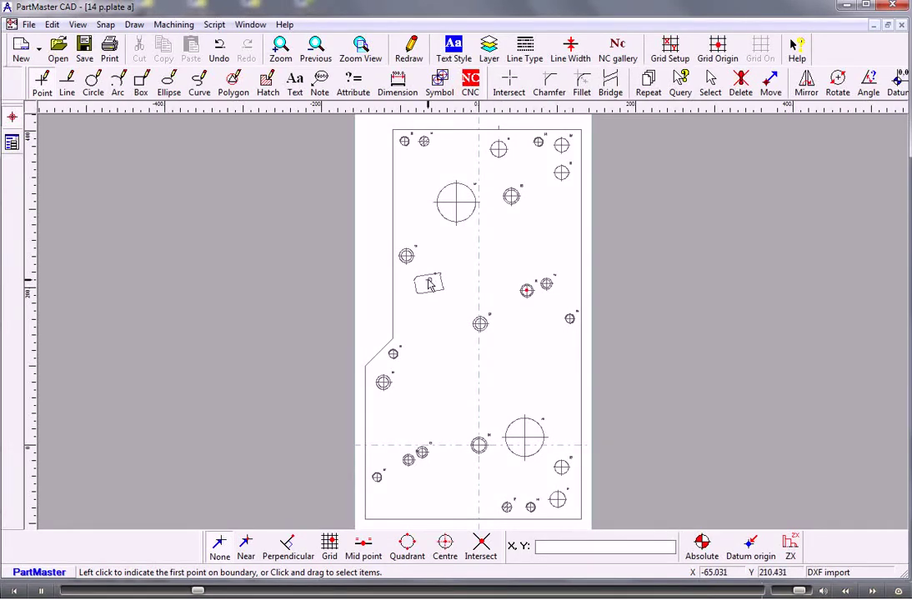
Split the upper edge of pocket I1 at the point perpendicular to the centre of the small circle inside it.
{"action": "scroll", "coordinate": [424, 284], "scroll_direction": "up", "scroll_amount": 3}
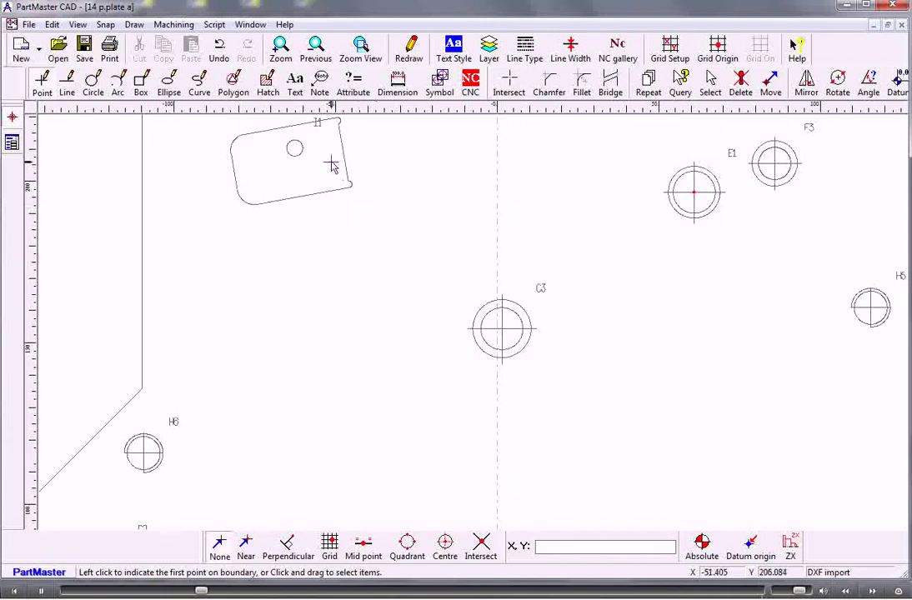
{"action": "scroll", "coordinate": [401, 263], "scroll_direction": "up", "scroll_amount": 3}
{"action": "scroll", "coordinate": [455, 296], "scroll_direction": "up", "scroll_amount": 2}
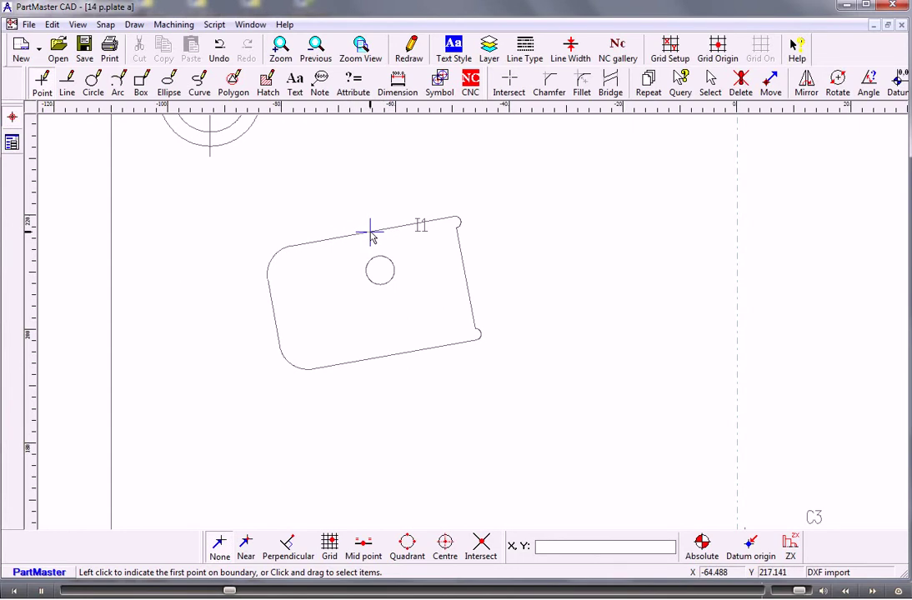
{"action": "left_click", "coordinate": [510, 84]}
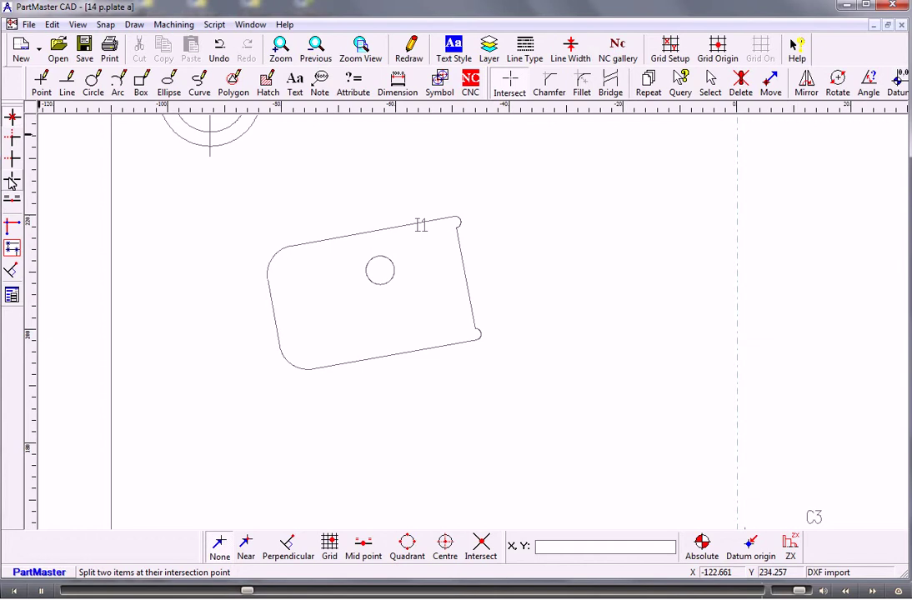
{"action": "left_click", "coordinate": [13, 272]}
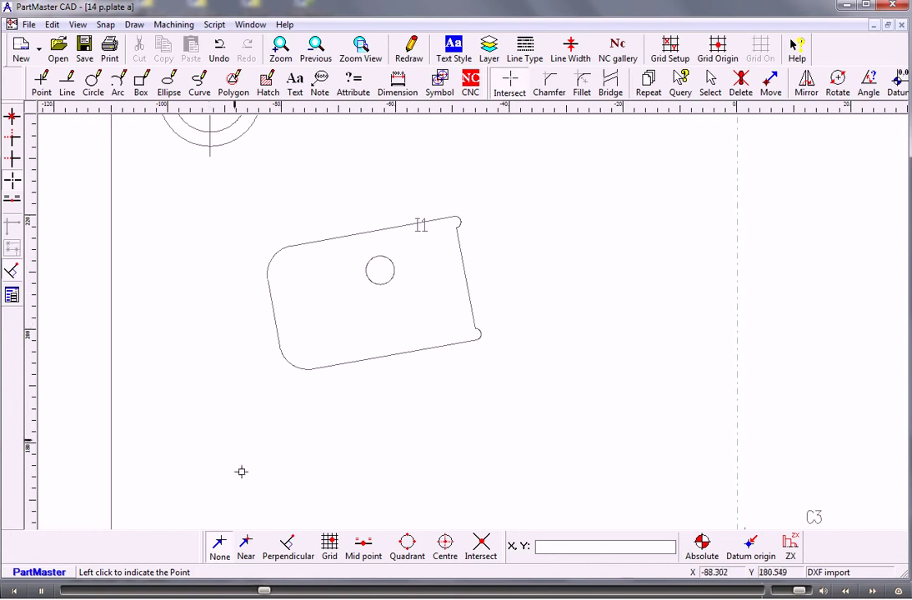
{"action": "left_click", "coordinate": [244, 548]}
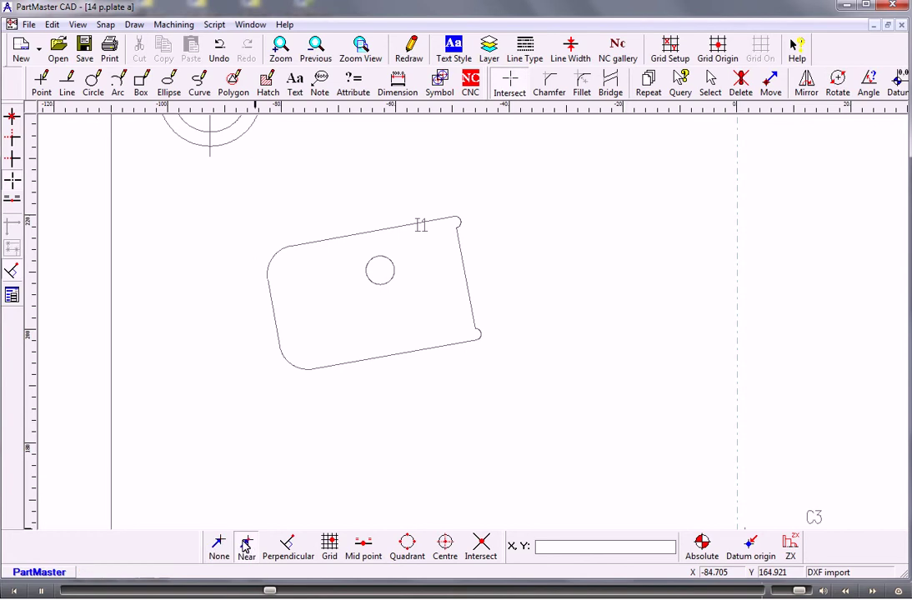
{"action": "left_click", "coordinate": [380, 270]}
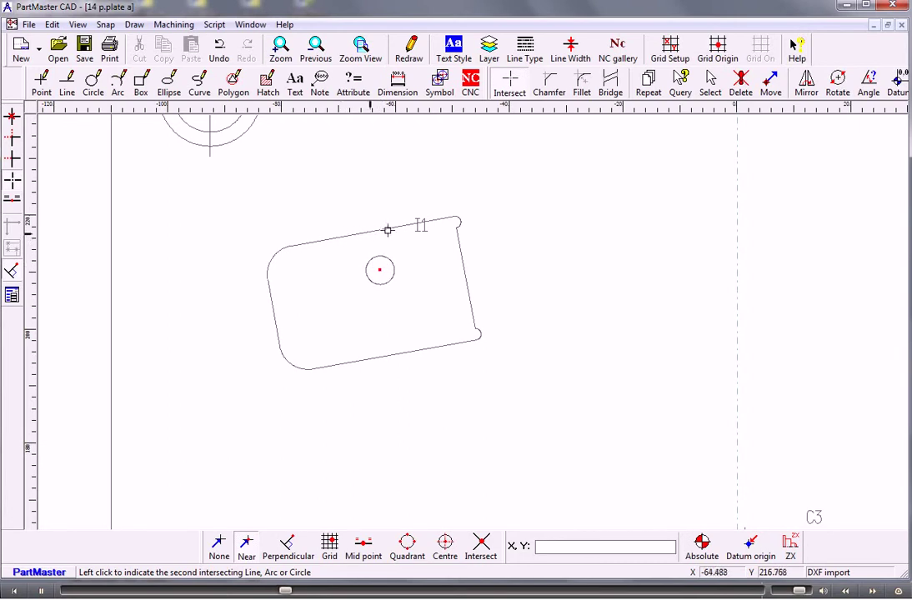
{"action": "left_click", "coordinate": [347, 236]}
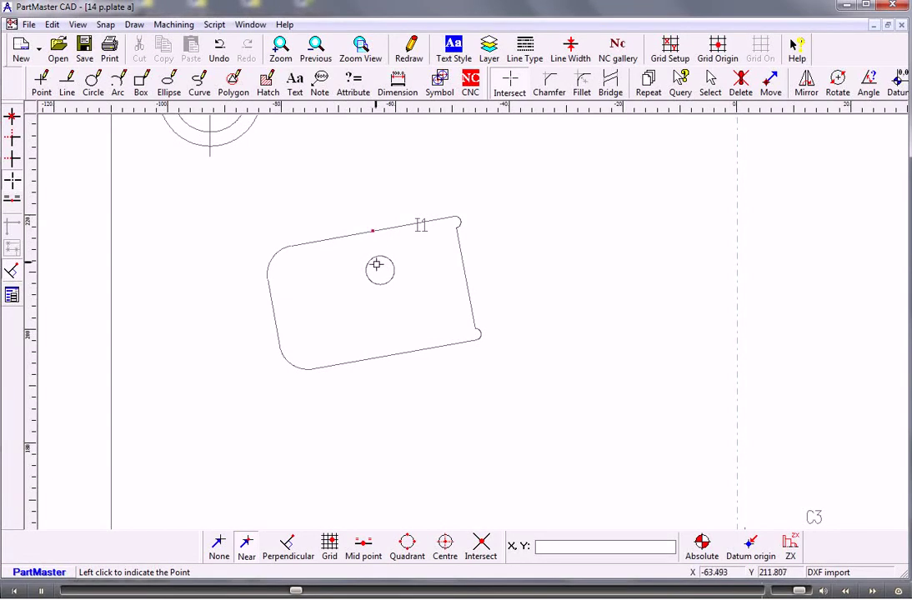
Move the NC datum to the lower-left corner of the plate outline.
{"action": "scroll", "coordinate": [377, 271], "scroll_direction": "down", "scroll_amount": 4}
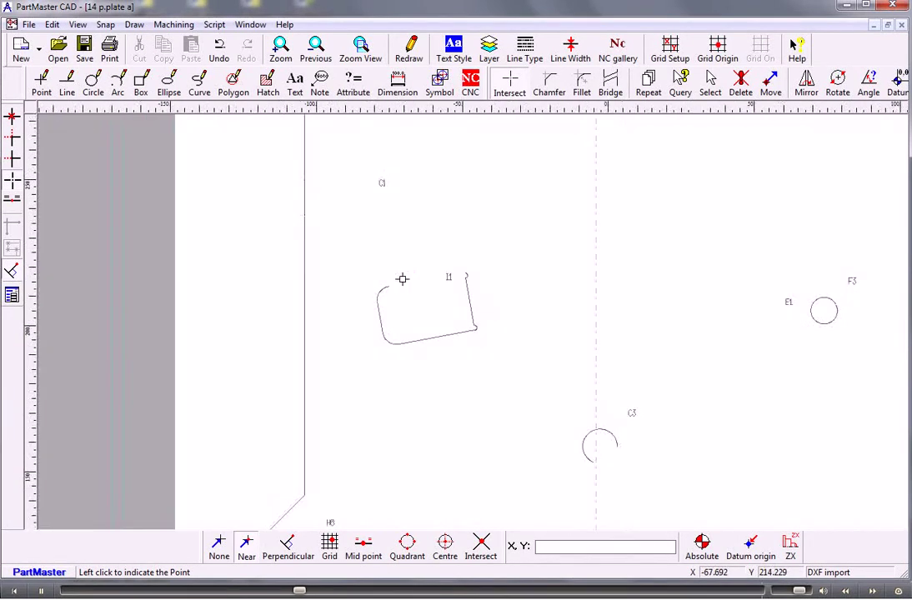
{"action": "scroll", "coordinate": [402, 279], "scroll_direction": "down", "scroll_amount": 4}
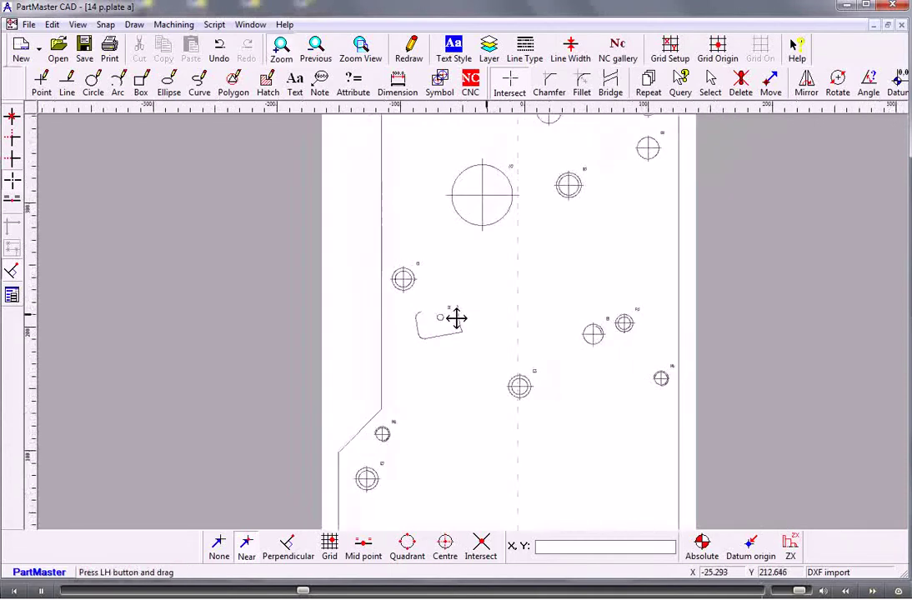
{"action": "middle_click_drag", "start_coordinate": [457, 317], "coordinate": [367, 244]}
{"action": "scroll", "coordinate": [373, 265], "scroll_direction": "down", "scroll_amount": 1}
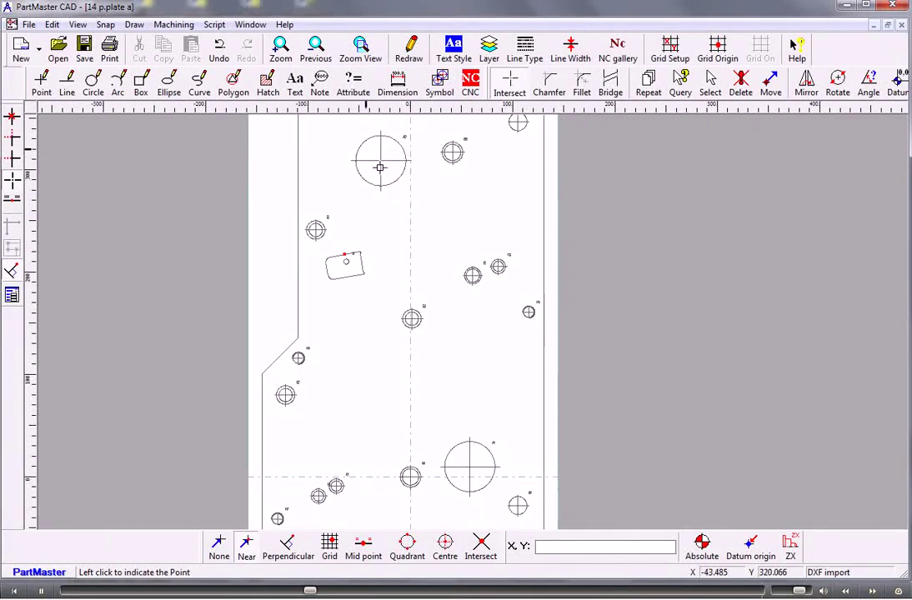
{"action": "scroll", "coordinate": [405, 258], "scroll_direction": "down", "scroll_amount": 1}
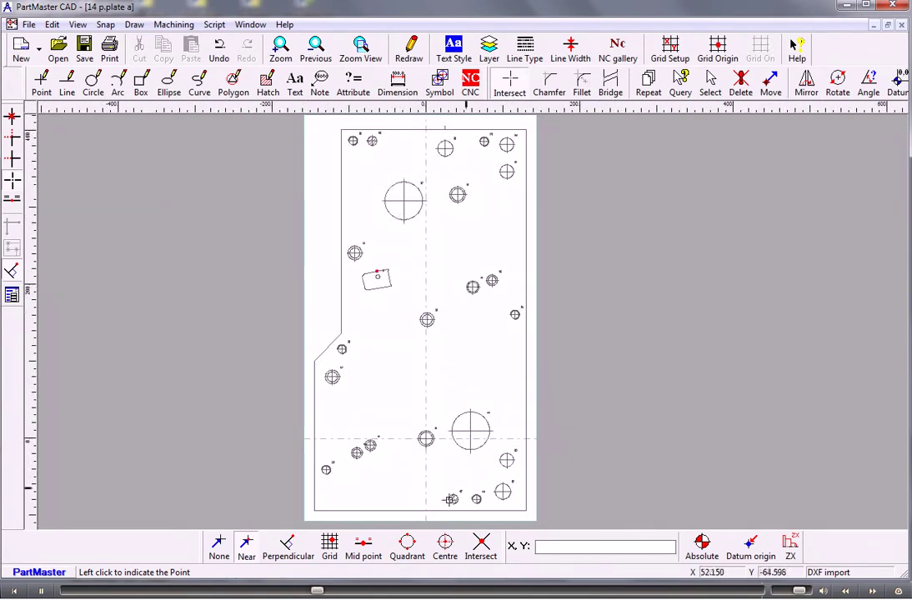
{"action": "left_click", "coordinate": [472, 81]}
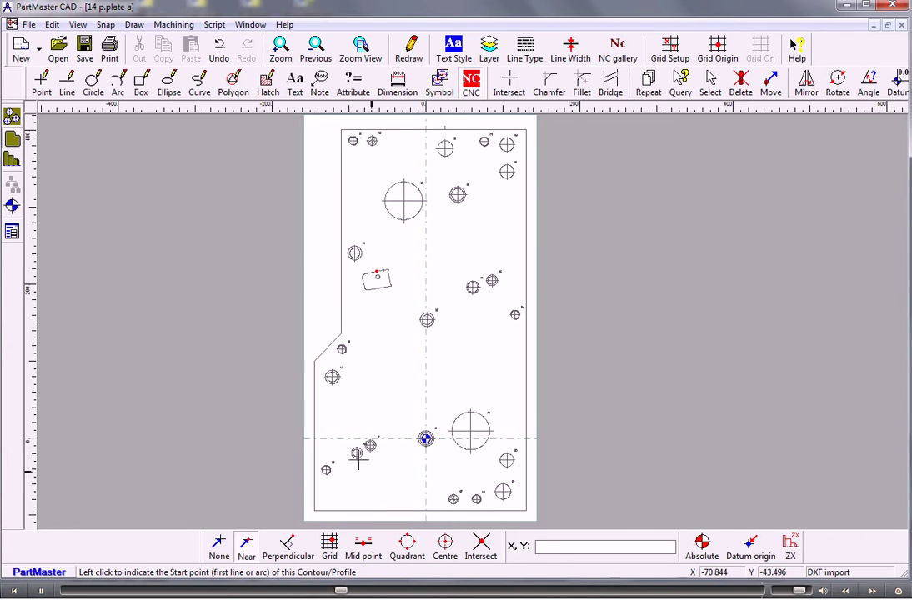
{"action": "left_click", "coordinate": [12, 207]}
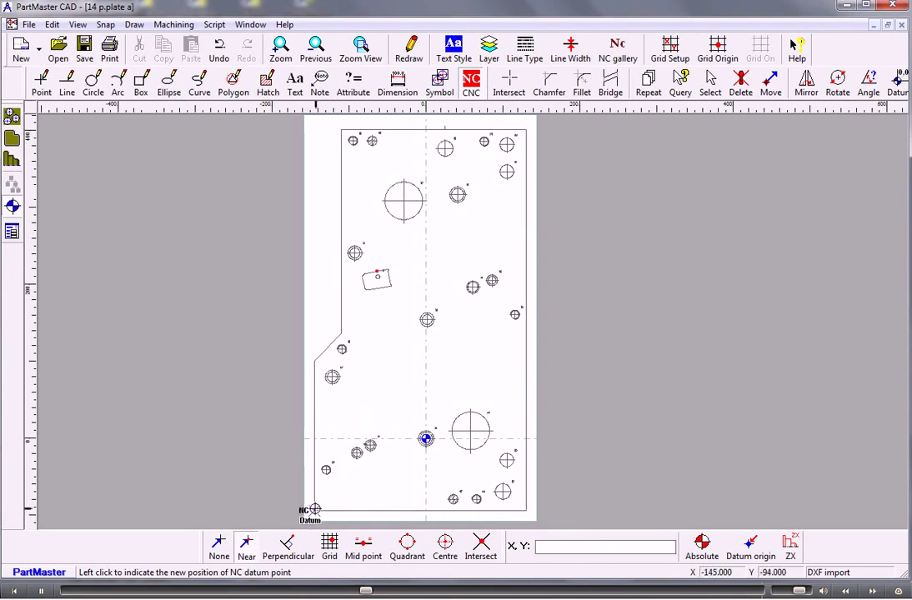
{"action": "left_click", "coordinate": [314, 510]}
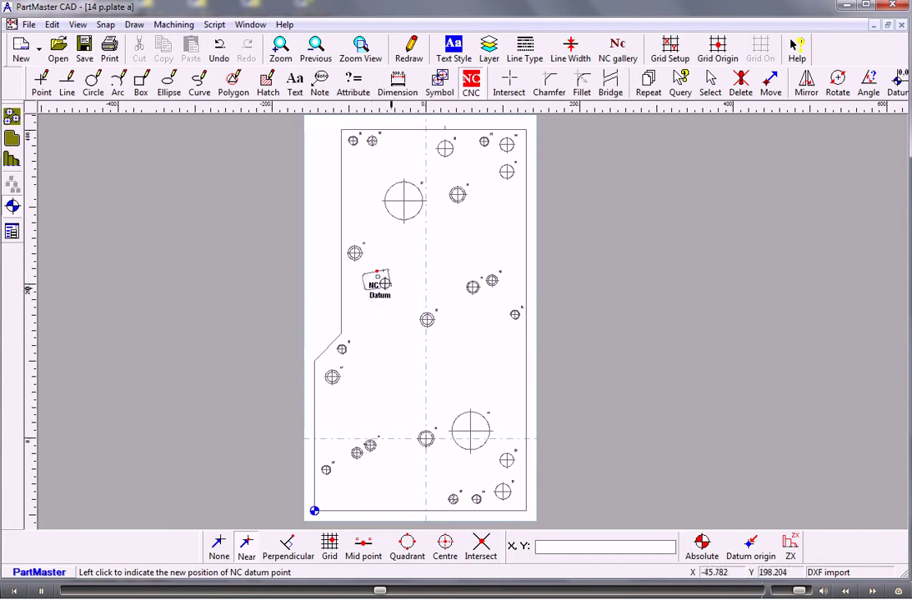
Start a CNC contour on pocket I1's upper edge, running from the split point towards the upper-right corner relief.
{"action": "scroll", "coordinate": [380, 281], "scroll_direction": "up", "scroll_amount": 3}
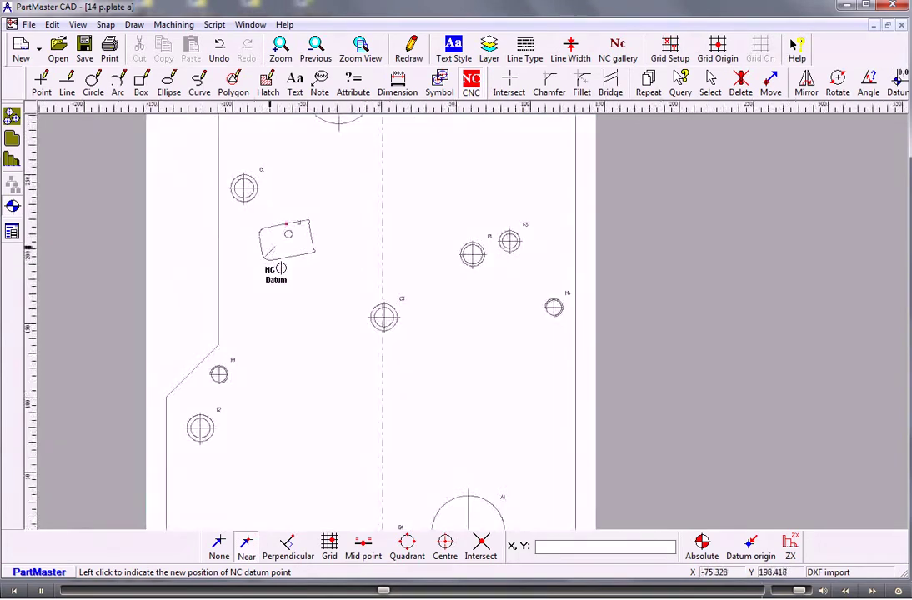
{"action": "scroll", "coordinate": [275, 261], "scroll_direction": "up", "scroll_amount": 3}
{"action": "middle_click_drag", "start_coordinate": [225, 185], "coordinate": [476, 340]}
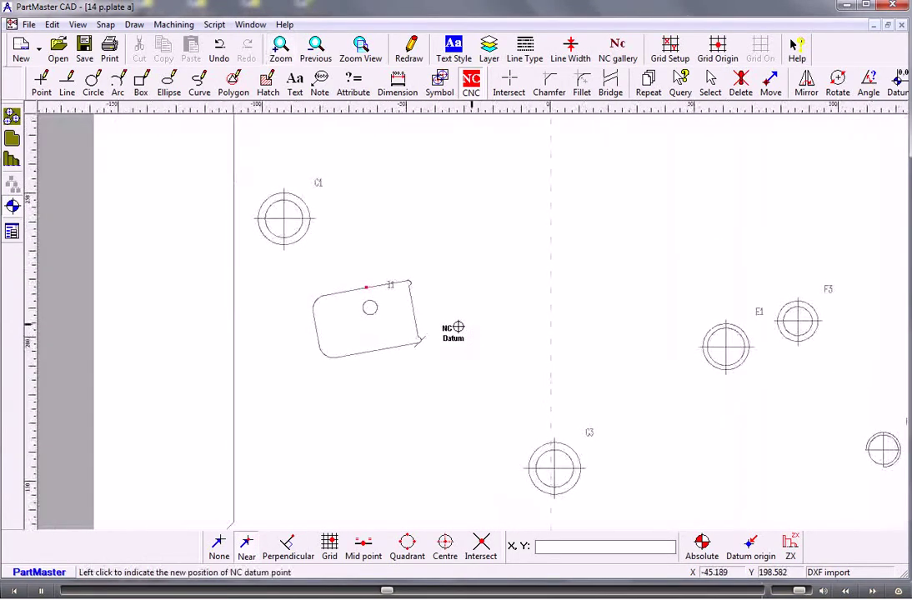
{"action": "scroll", "coordinate": [458, 328], "scroll_direction": "up", "scroll_amount": 4}
{"action": "middle_click_drag", "start_coordinate": [305, 336], "coordinate": [488, 342]}
{"action": "scroll", "coordinate": [489, 342], "scroll_direction": "up", "scroll_amount": 1}
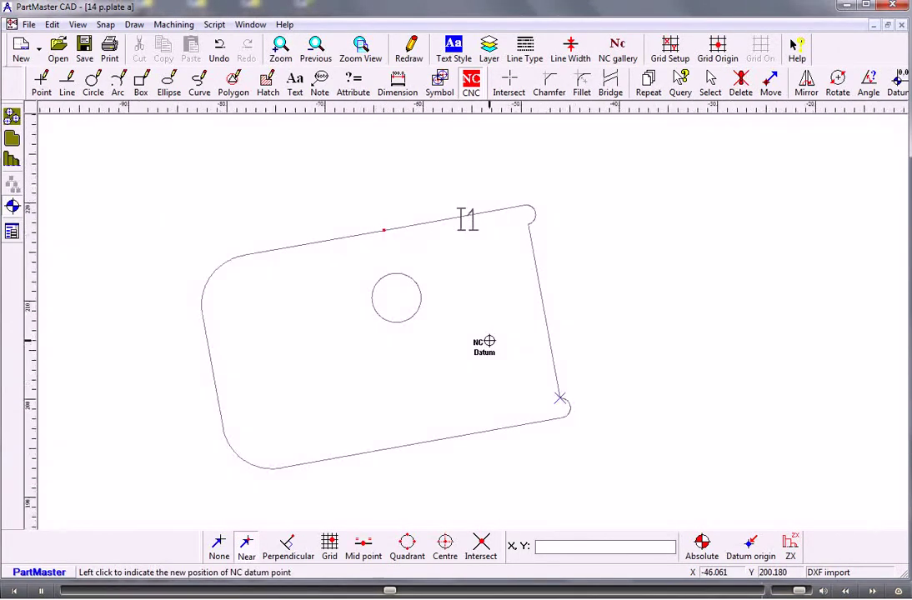
{"action": "left_click", "coordinate": [13, 140]}
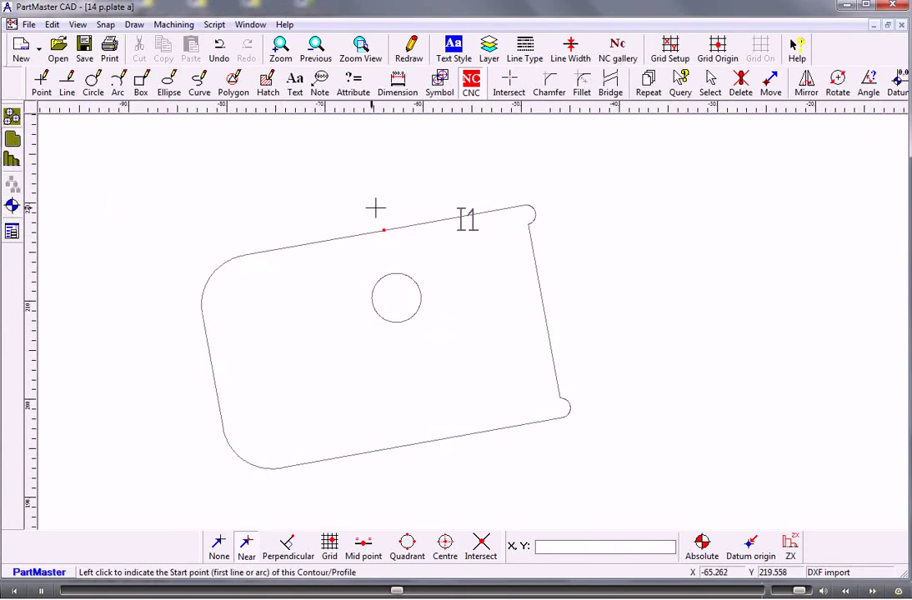
{"action": "left_click", "coordinate": [403, 225]}
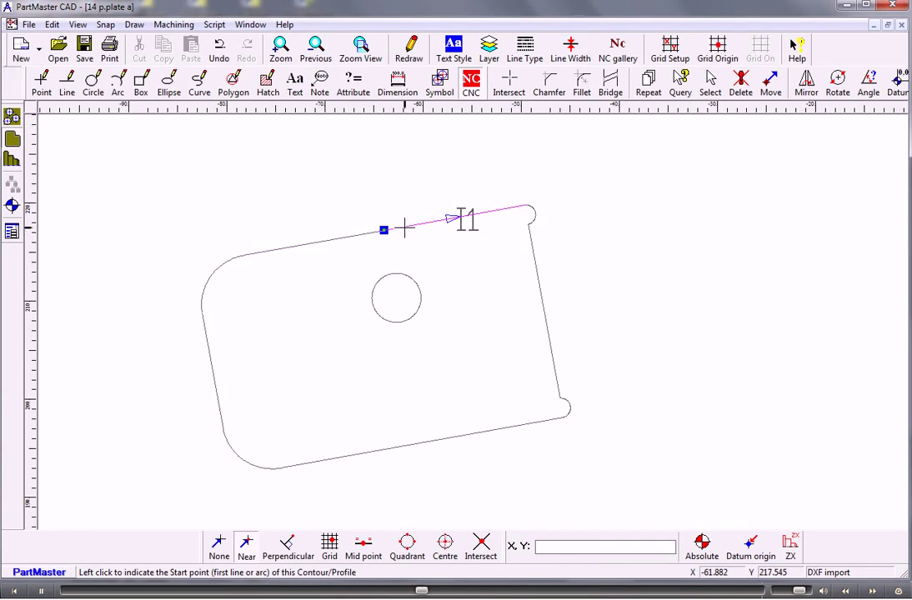
{"action": "left_click", "coordinate": [404, 227]}
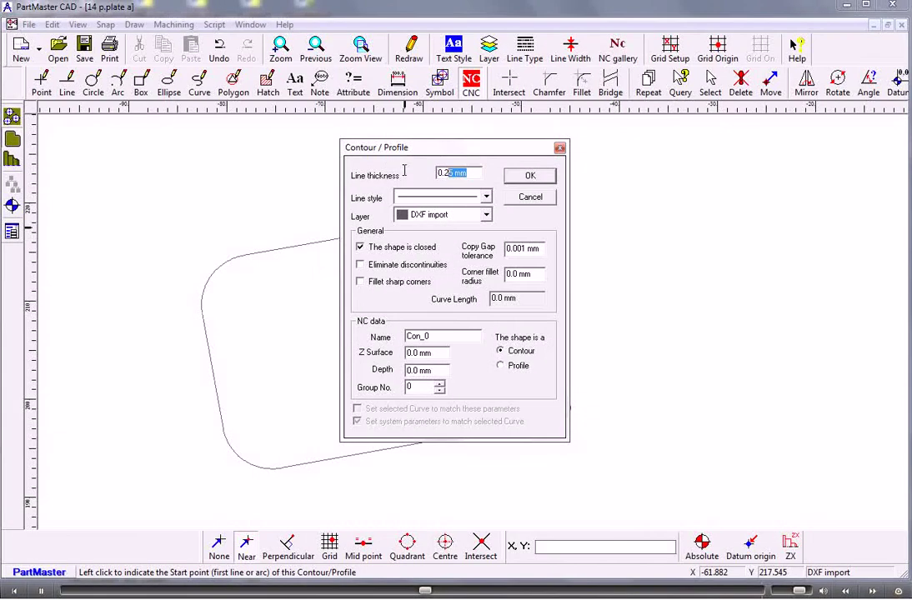
Define the closed contour Con_0 with a line thickness of 1 mm and a depth of 20 mm.
{"action": "type", "text": "1"}
{"action": "left_click", "coordinate": [440, 373]}
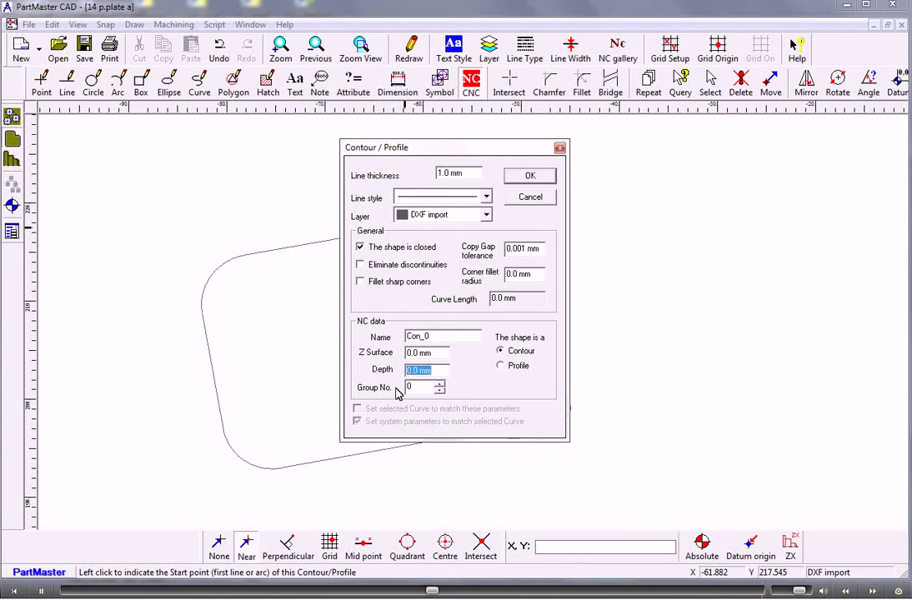
{"action": "type", "text": "20"}
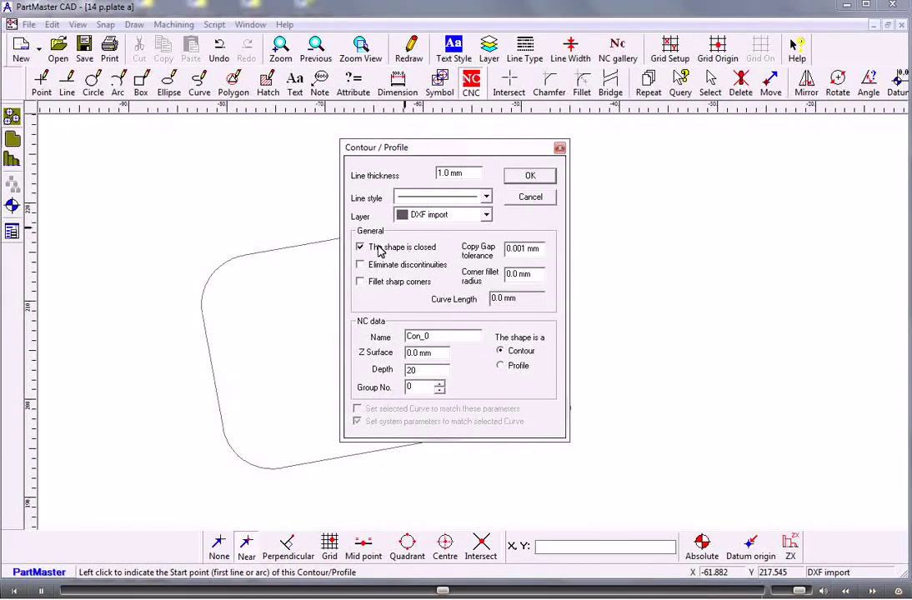
{"action": "left_click", "coordinate": [529, 176]}
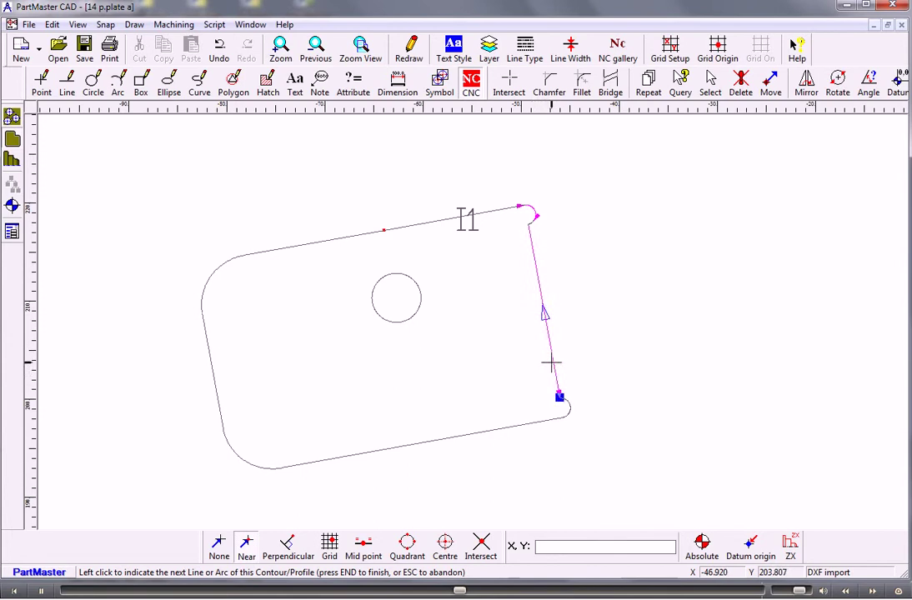
Continue the contour through the pocket's lower-right relief arc and complete it around the remaining edges.
{"action": "scroll", "coordinate": [553, 361], "scroll_direction": "up", "scroll_amount": 3}
{"action": "middle_click_drag", "start_coordinate": [581, 405], "coordinate": [350, 231]}
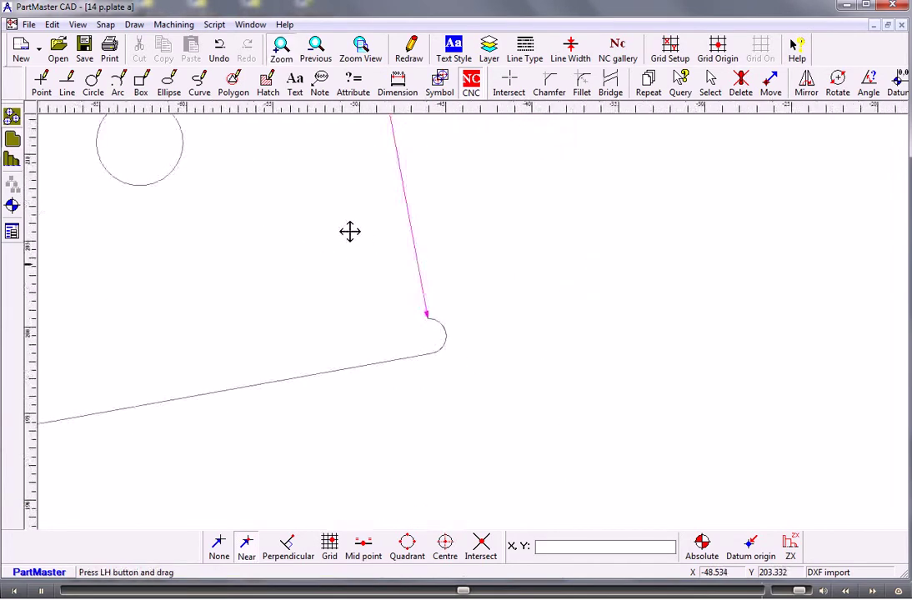
{"action": "scroll", "coordinate": [326, 236], "scroll_direction": "up", "scroll_amount": 2}
{"action": "scroll", "coordinate": [315, 234], "scroll_direction": "up", "scroll_amount": 1}
{"action": "middle_click_drag", "start_coordinate": [226, 230], "coordinate": [367, 282]}
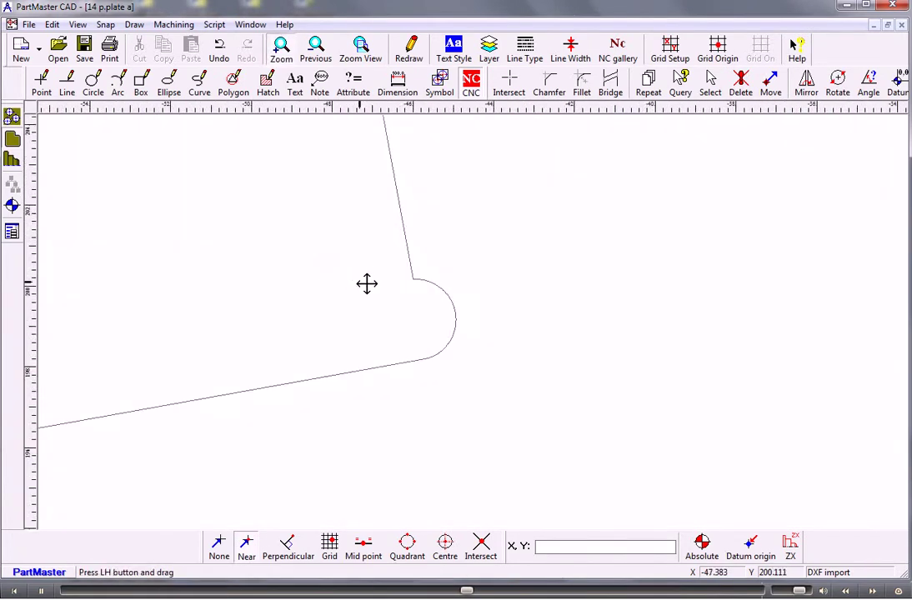
{"action": "scroll", "coordinate": [368, 273], "scroll_direction": "up", "scroll_amount": 2}
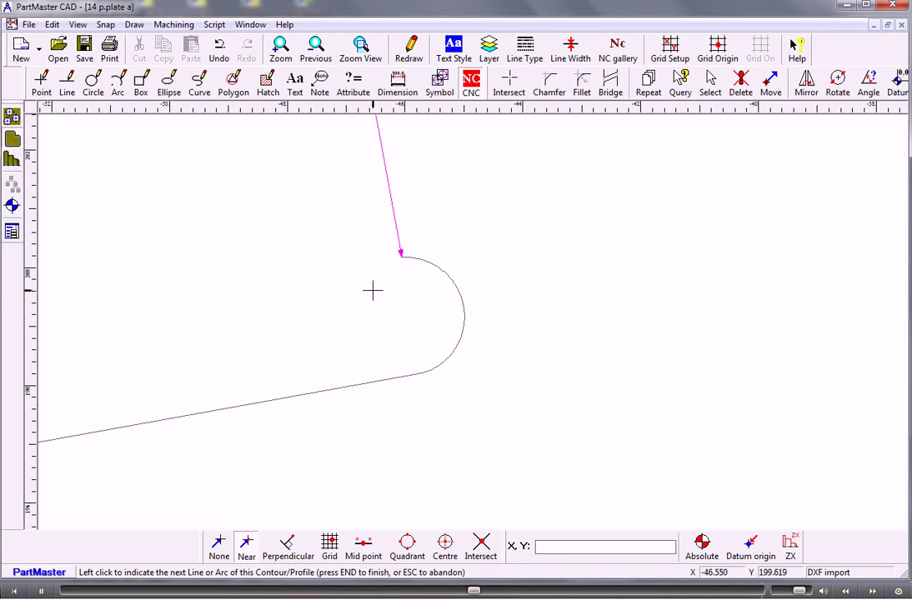
{"action": "left_click", "coordinate": [421, 259]}
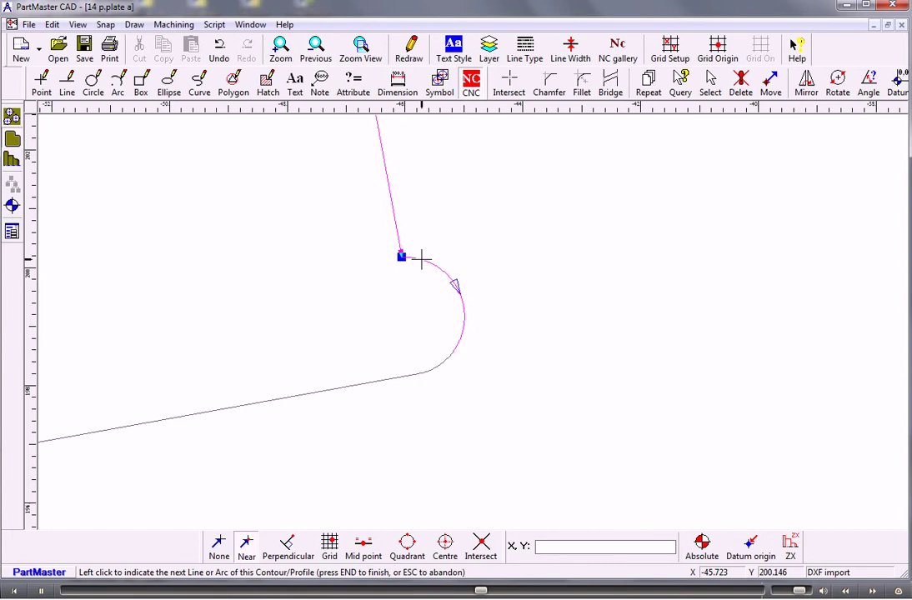
{"action": "left_click", "coordinate": [422, 259]}
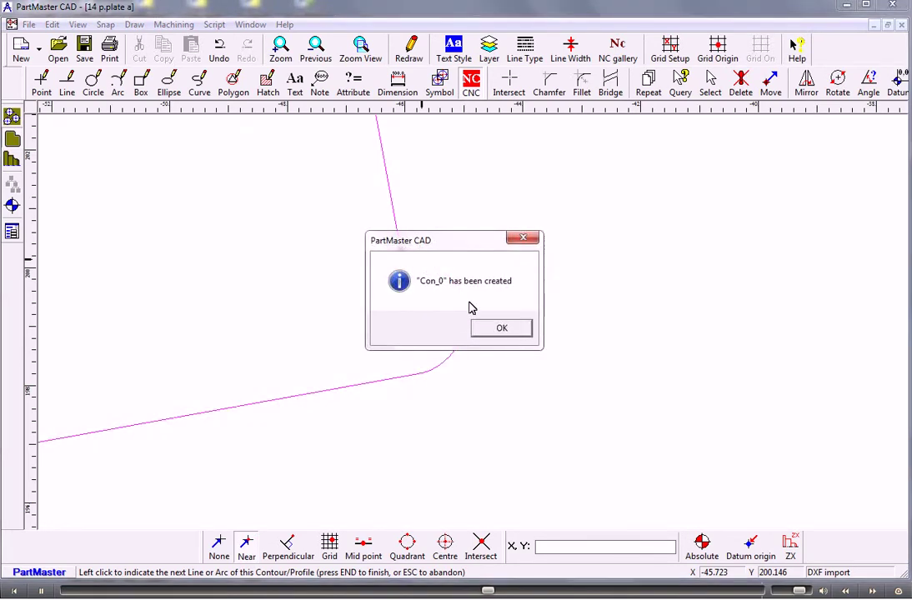
{"action": "left_click", "coordinate": [511, 331]}
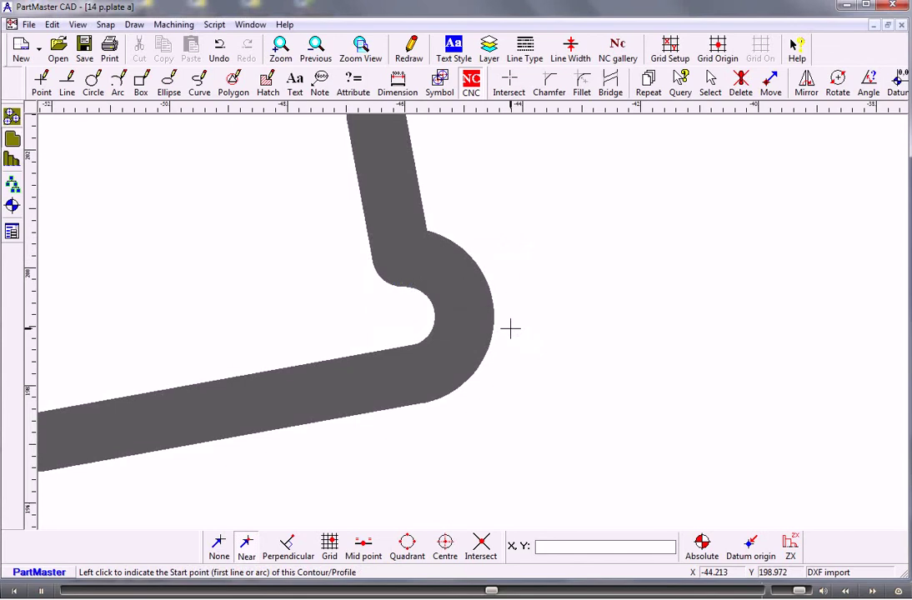
{"action": "scroll", "coordinate": [280, 263], "scroll_direction": "down", "scroll_amount": 4}
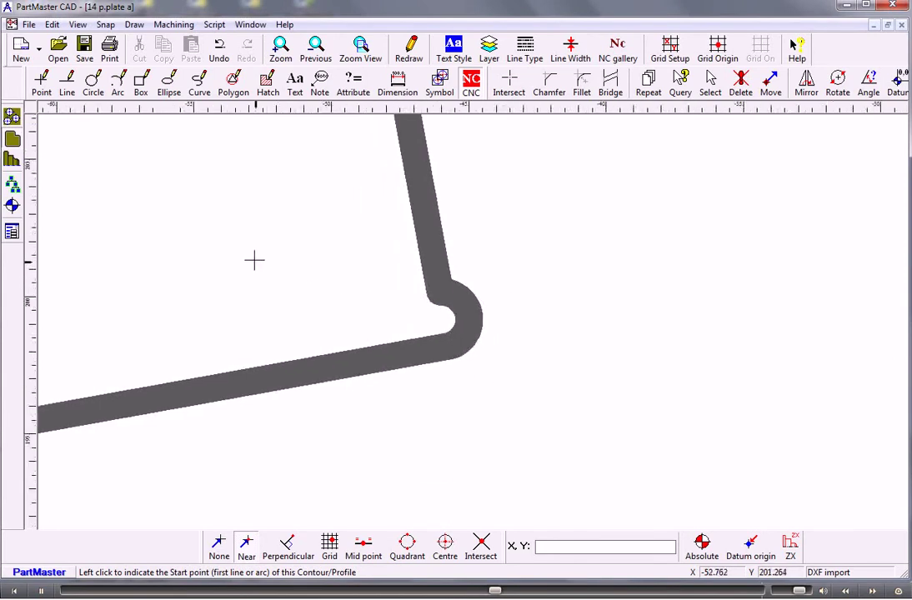
{"action": "middle_click_drag", "start_coordinate": [253, 251], "coordinate": [340, 315]}
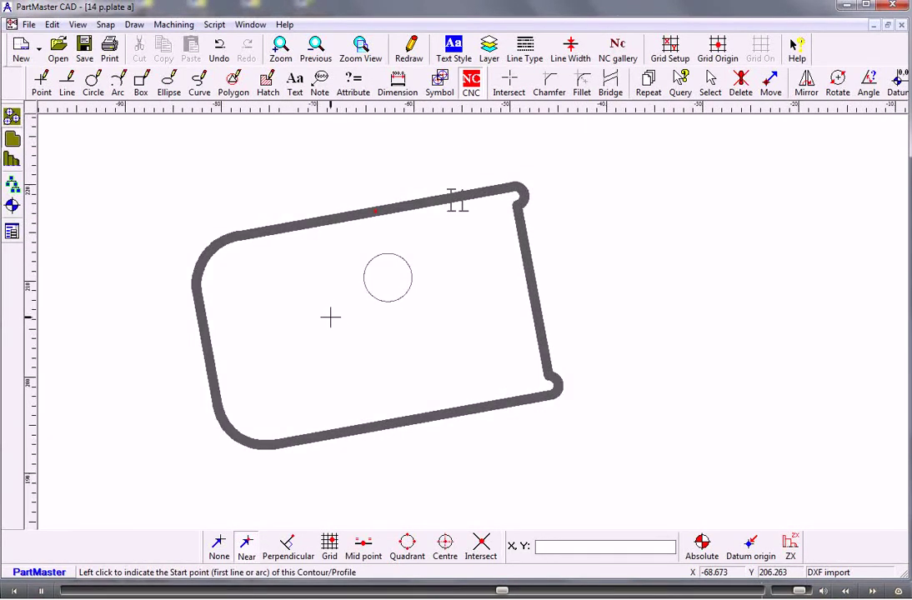
{"action": "scroll", "coordinate": [346, 307], "scroll_direction": "down", "scroll_amount": 6}
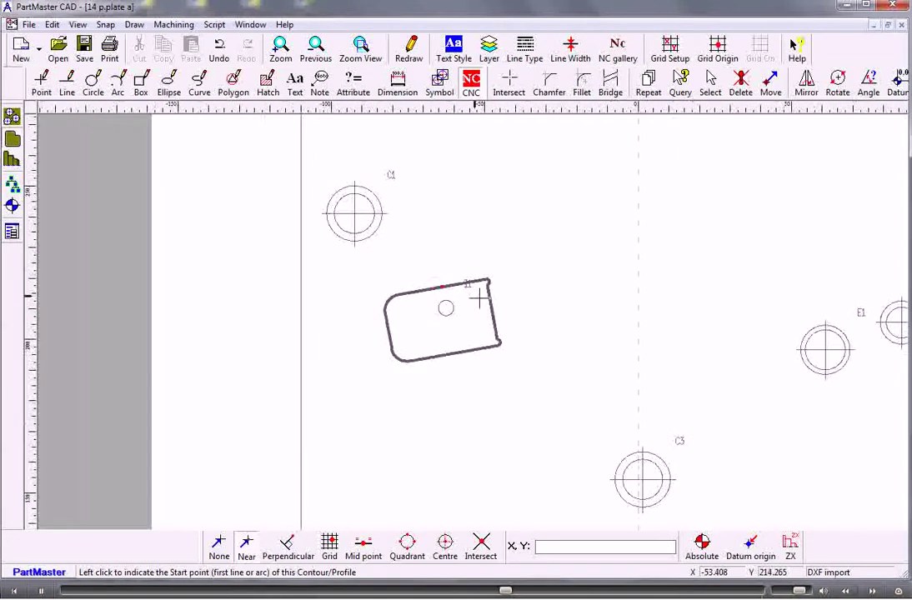
Create a closed, clockwise contour with a 0° start angle and 20 mm depth from the large circle above pocket I1.
{"action": "scroll", "coordinate": [513, 313], "scroll_direction": "down", "scroll_amount": 5}
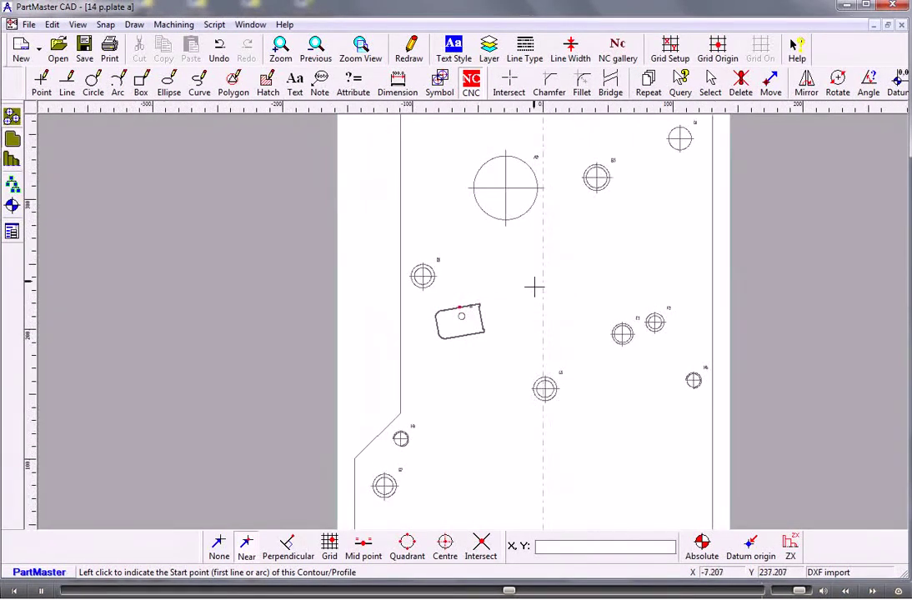
{"action": "mouse_move", "coordinate": [533, 285]}
{"action": "middle_mouse_down"}
{"action": "mouse_move", "coordinate": [430, 283]}
{"action": "mouse_move", "coordinate": [378, 261]}
{"action": "middle_mouse_up"}
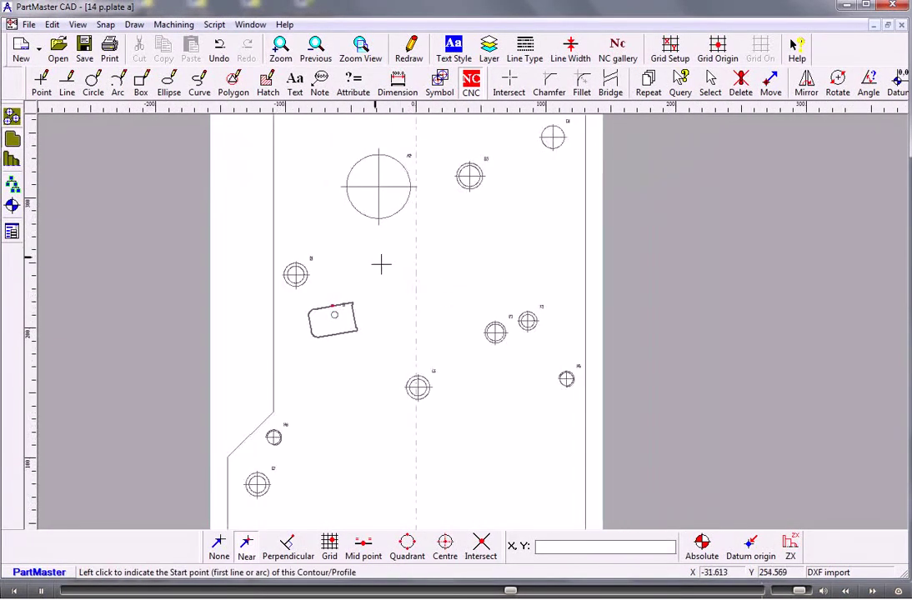
{"action": "left_click", "coordinate": [401, 211]}
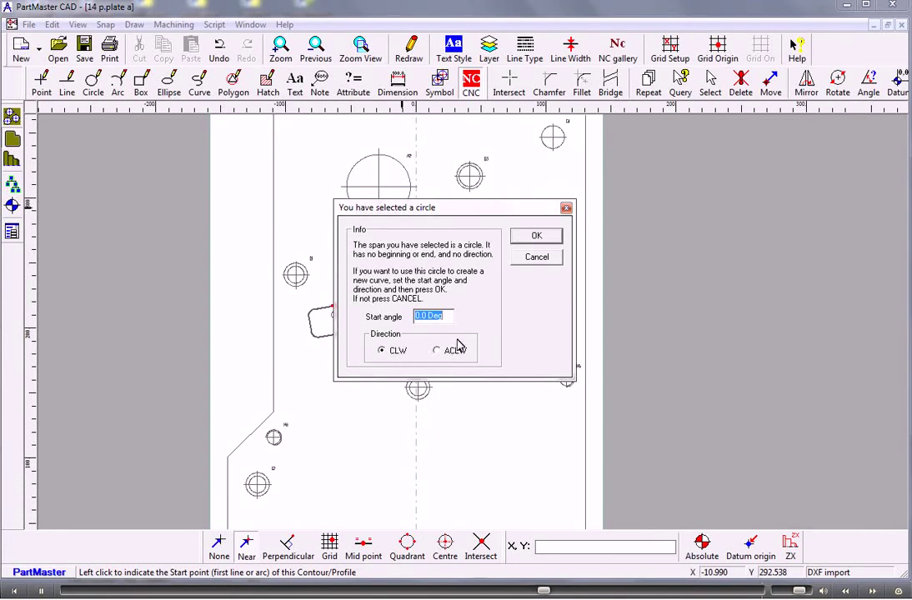
{"action": "left_click", "coordinate": [534, 236]}
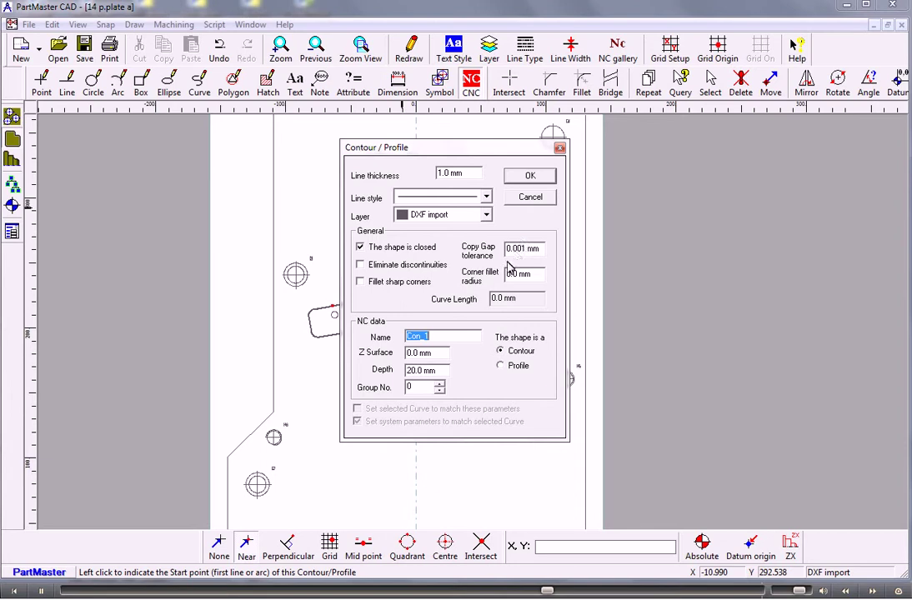
{"action": "left_click", "coordinate": [530, 177]}
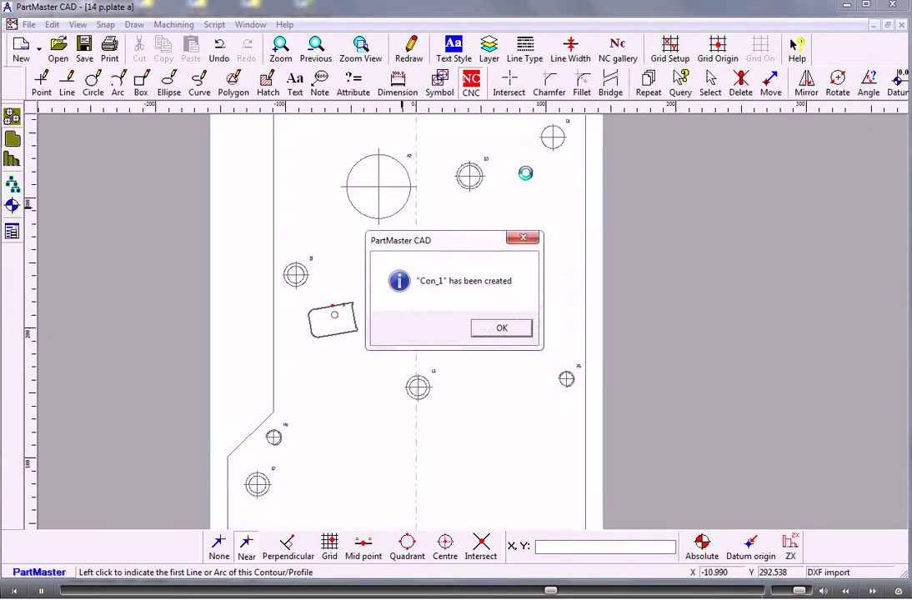
{"action": "left_click", "coordinate": [515, 329]}
Create a closed, clockwise contour with a 0° start angle and 20 mm depth from the large circle A1.
{"action": "scroll", "coordinate": [445, 365], "scroll_direction": "down", "scroll_amount": 1}
{"action": "middle_click_drag", "start_coordinate": [440, 354], "coordinate": [381, 203]}
{"action": "scroll", "coordinate": [381, 250], "scroll_direction": "up", "scroll_amount": 2}
{"action": "scroll", "coordinate": [379, 261], "scroll_direction": "up", "scroll_amount": 1}
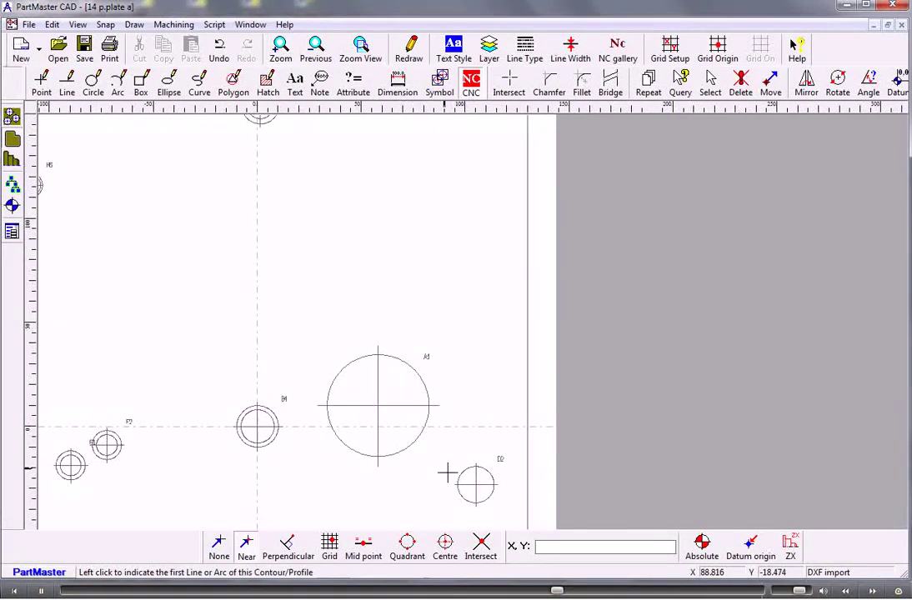
{"action": "left_click", "coordinate": [416, 435]}
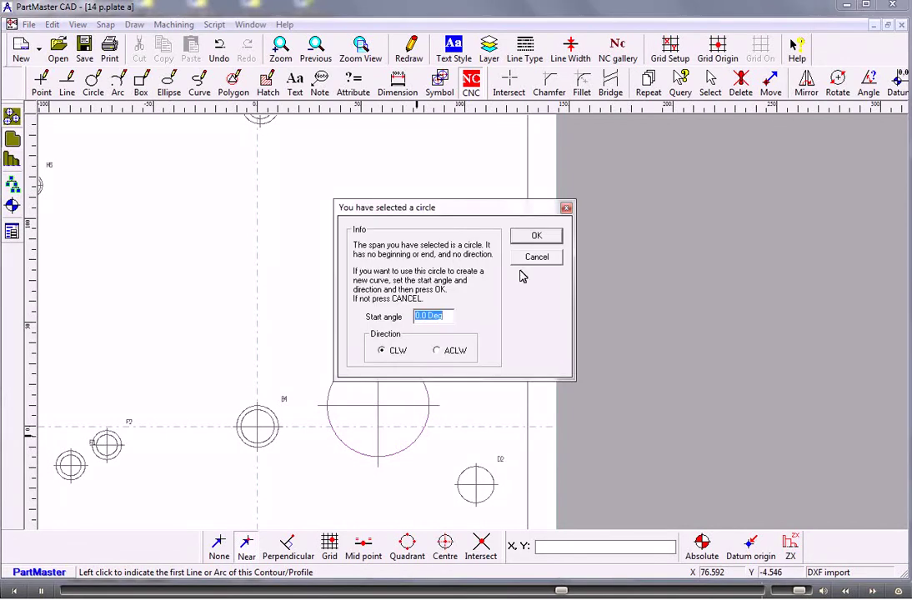
{"action": "left_click", "coordinate": [539, 239]}
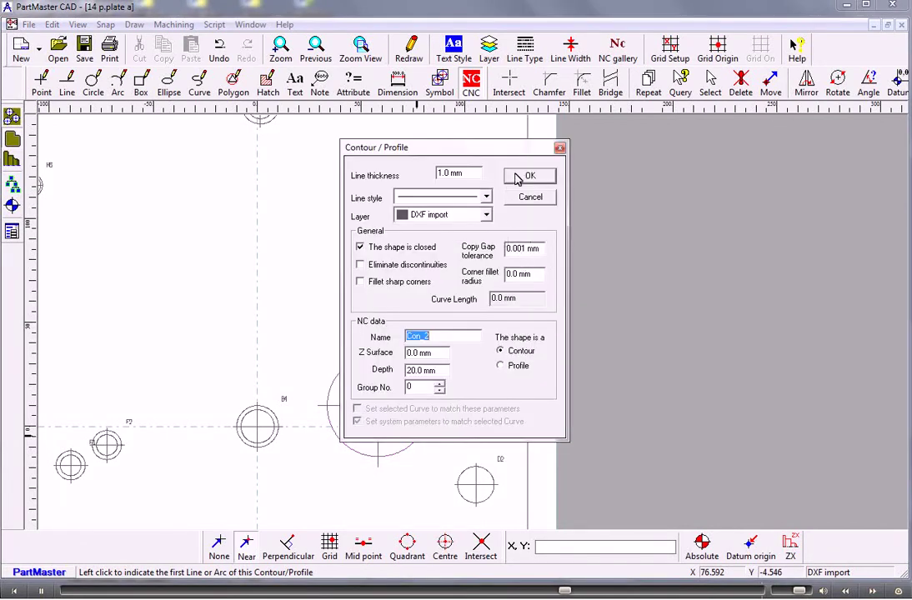
{"action": "left_click", "coordinate": [517, 177]}
{"action": "left_click", "coordinate": [498, 327]}
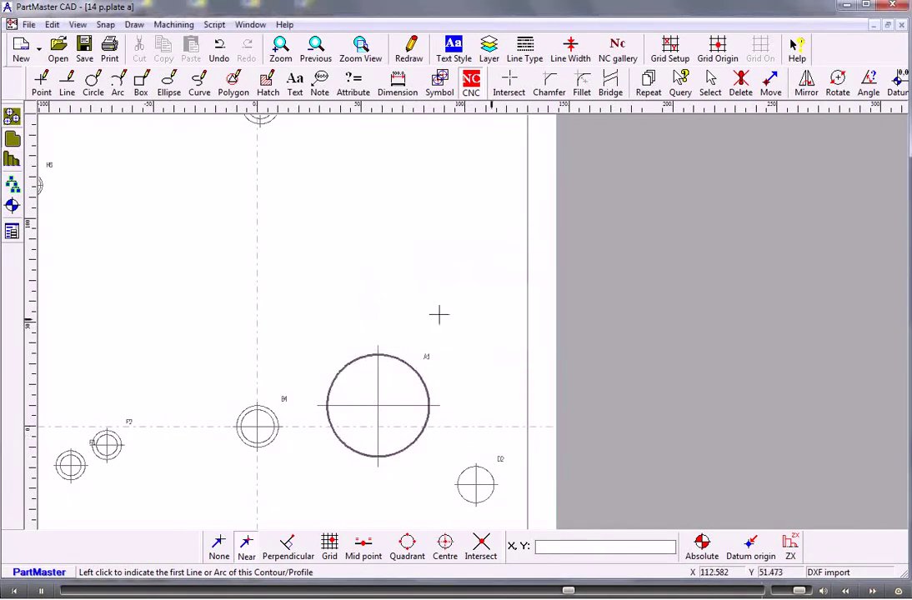
Create a closed contour 20 mm deep around the plate outline, starting upward along the left edge from the NC datum corner.
{"action": "scroll", "coordinate": [291, 296], "scroll_direction": "down", "scroll_amount": 3}
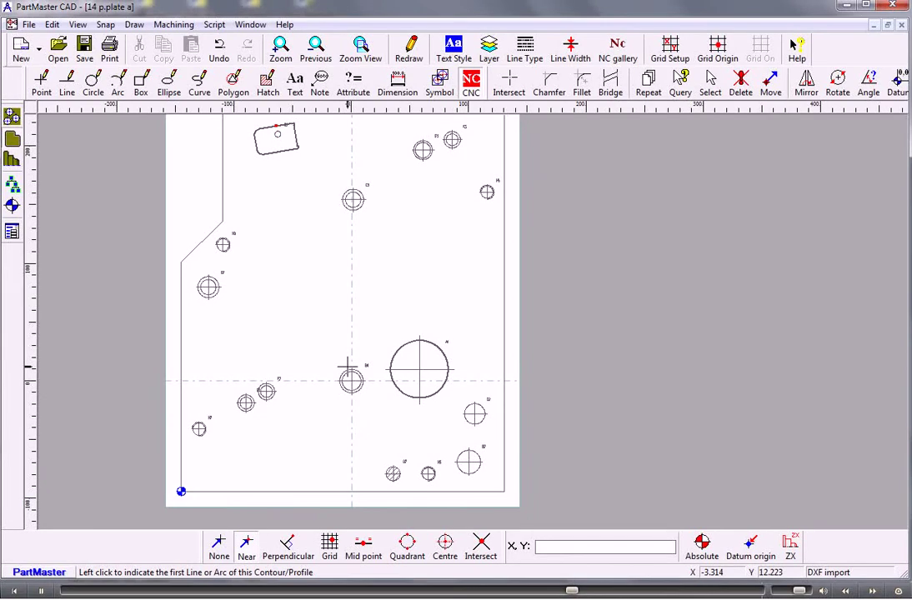
{"action": "left_click", "coordinate": [181, 437]}
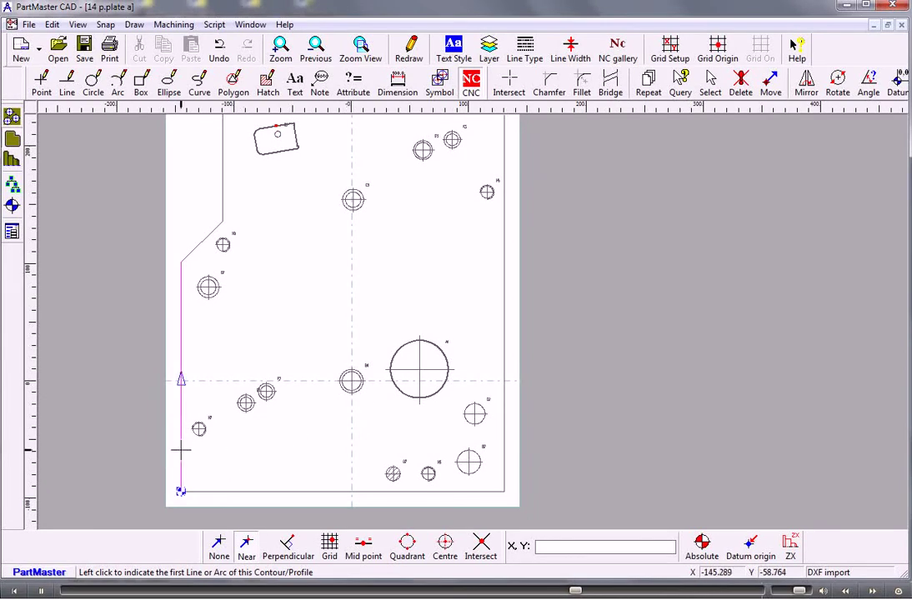
{"action": "left_click", "coordinate": [181, 450]}
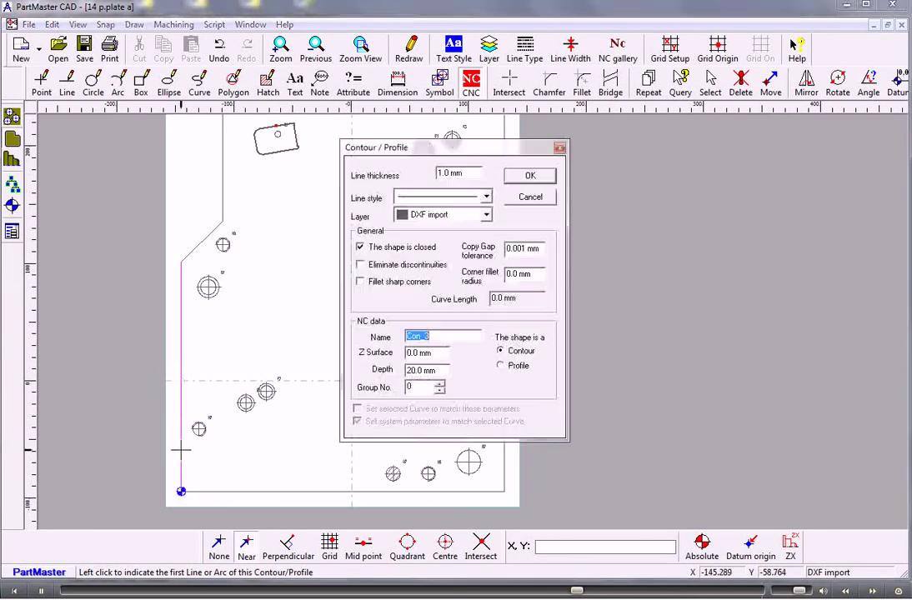
{"action": "left_click", "coordinate": [530, 178]}
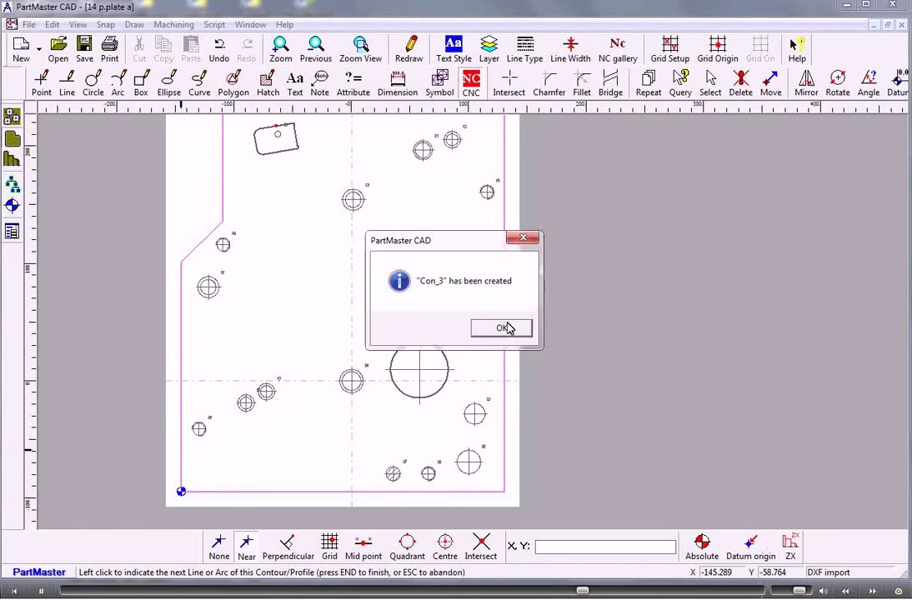
{"action": "left_click", "coordinate": [504, 329]}
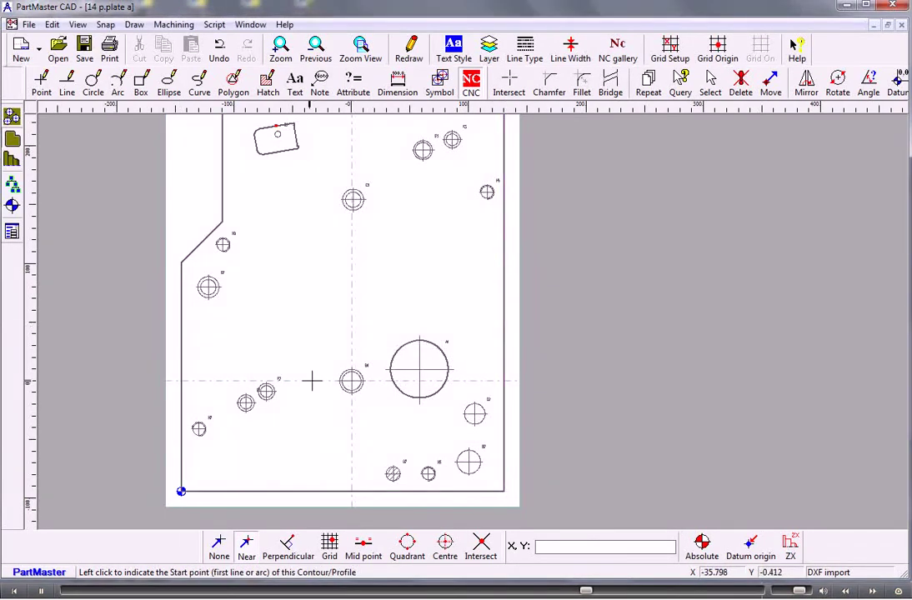
Save the drawing as 14 p.plate a.dra in the Precision Profiles folder inside Support.
{"action": "scroll", "coordinate": [311, 380], "scroll_direction": "down", "scroll_amount": 1}
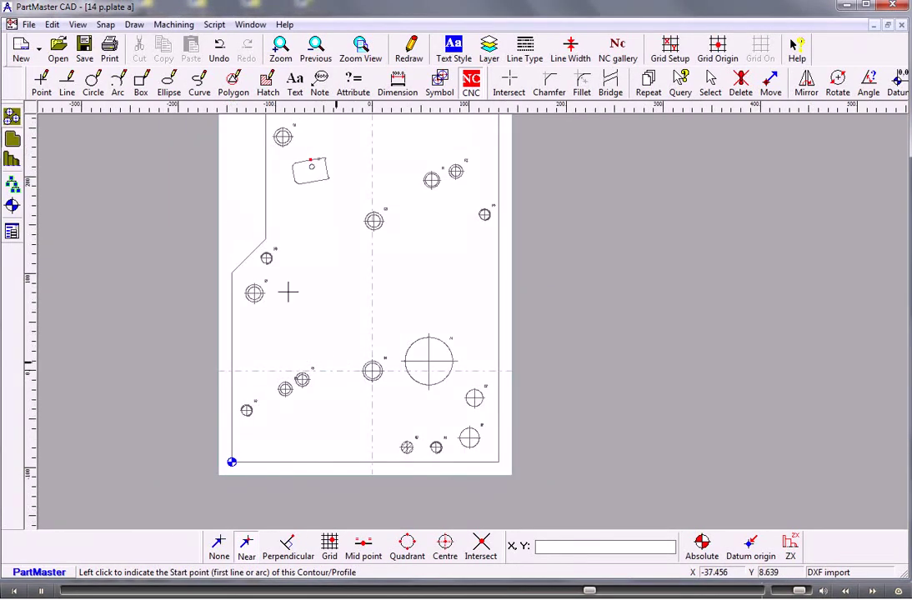
{"action": "left_click", "coordinate": [84, 48]}
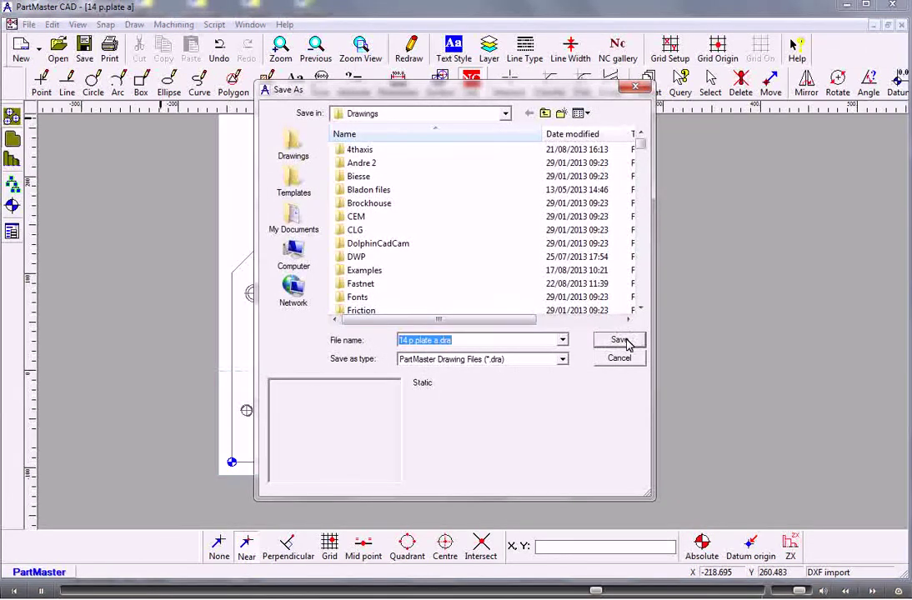
{"action": "left_click", "coordinate": [472, 250]}
{"action": "scroll", "coordinate": [472, 254], "scroll_direction": "down", "scroll_amount": 8}
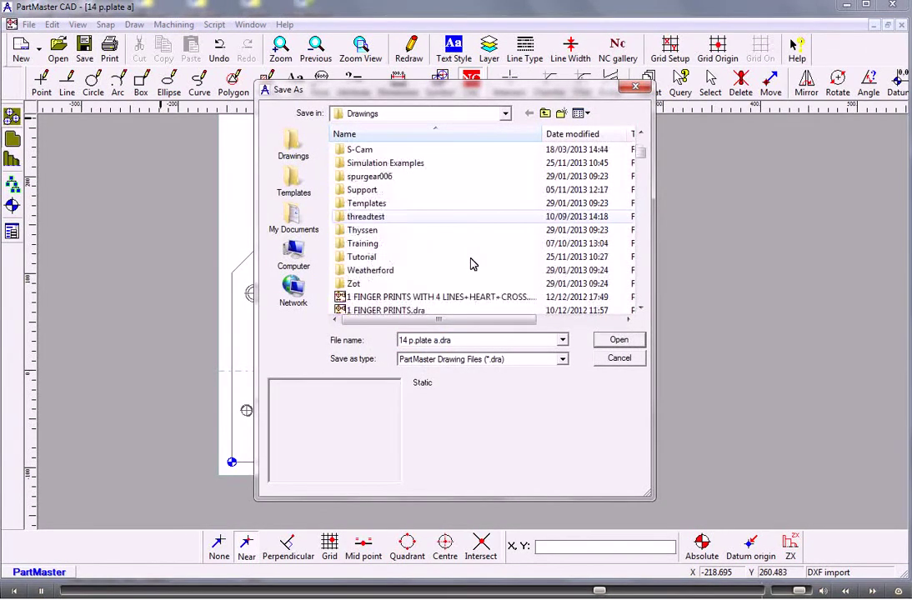
{"action": "double_click", "coordinate": [362, 189]}
{"action": "scroll", "coordinate": [434, 249], "scroll_direction": "down", "scroll_amount": 5}
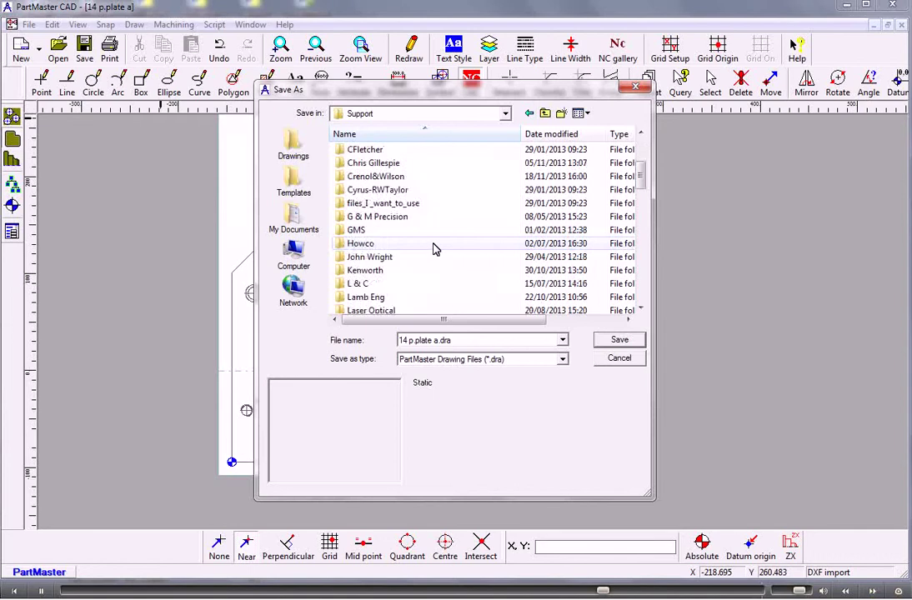
{"action": "scroll", "coordinate": [434, 249], "scroll_direction": "down", "scroll_amount": 3}
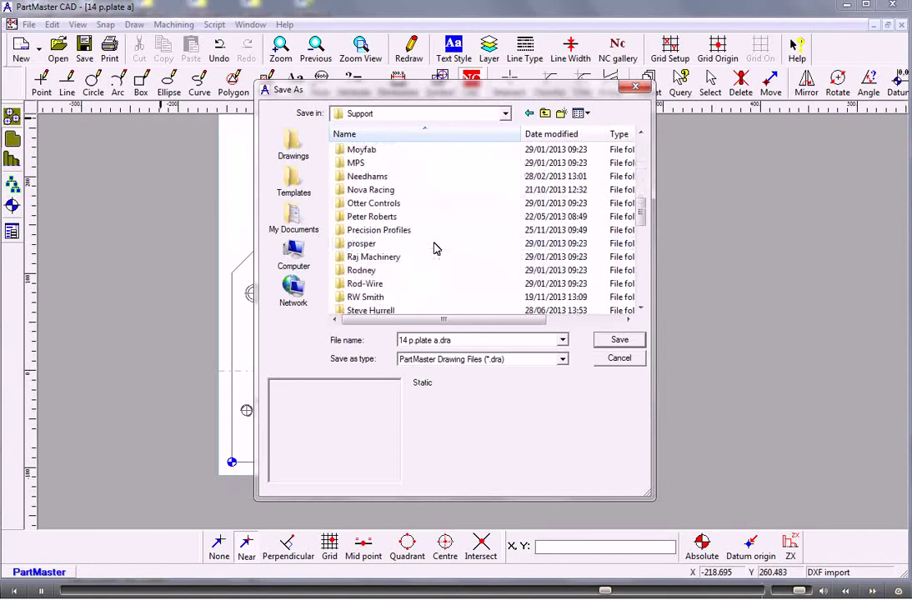
{"action": "double_click", "coordinate": [379, 232]}
{"action": "left_click", "coordinate": [618, 341]}
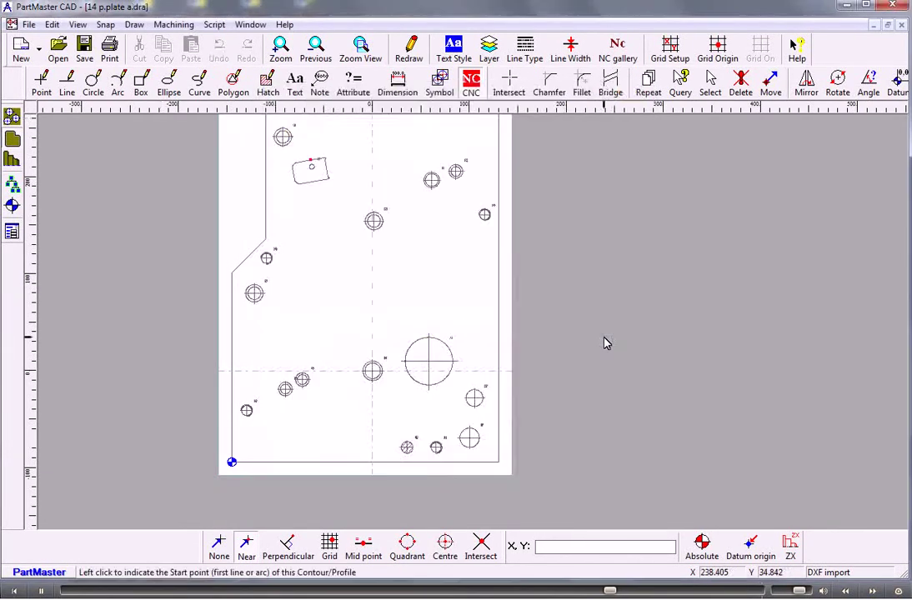
Switch to the Wire EDM module with the plate contours loaded and enlarge its window to fill the screen.
{"action": "left_click", "coordinate": [177, 25]}
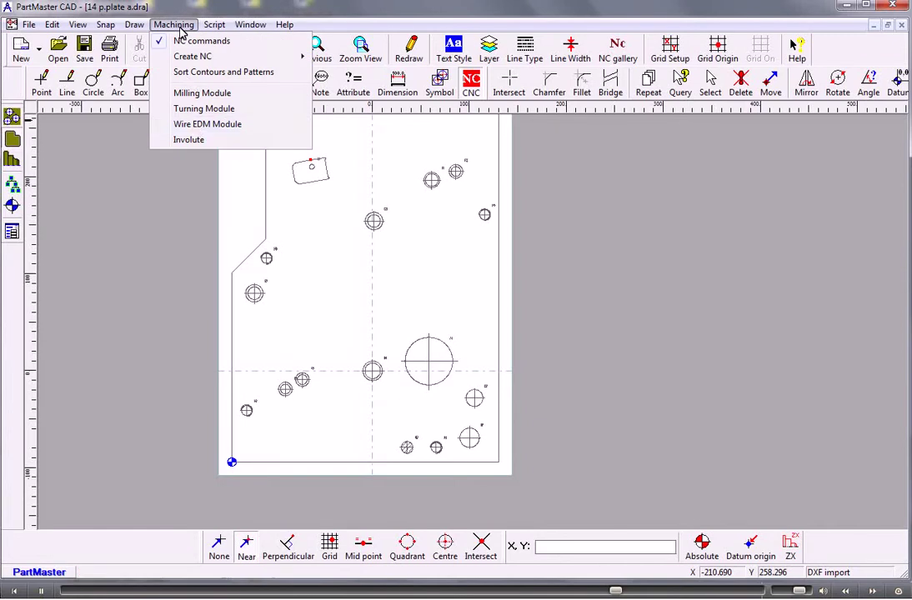
{"action": "left_click", "coordinate": [197, 125]}
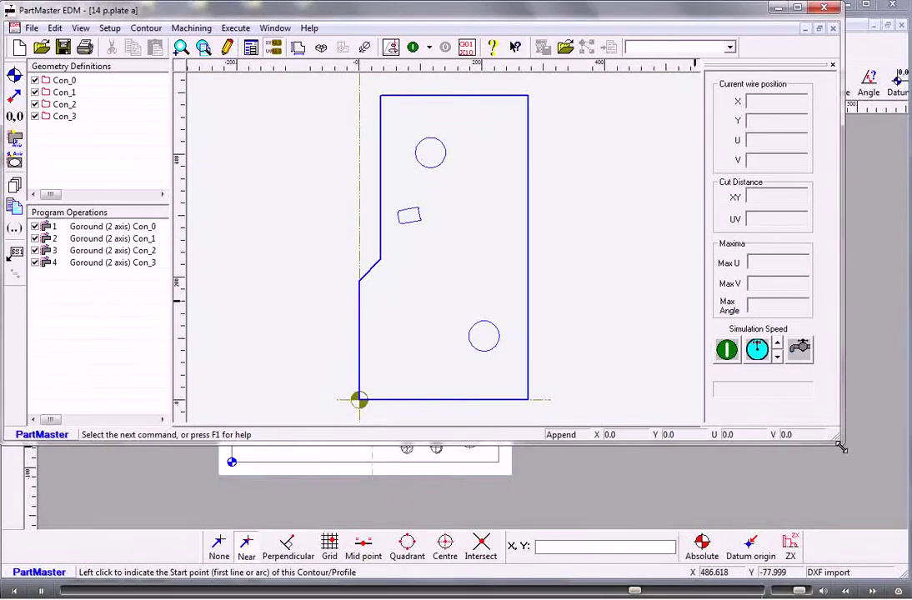
{"action": "mouse_move", "coordinate": [840, 443]}
{"action": "left_mouse_down"}
{"action": "mouse_move", "coordinate": [909, 551]}
{"action": "mouse_move", "coordinate": [910, 575]}
{"action": "left_mouse_up"}
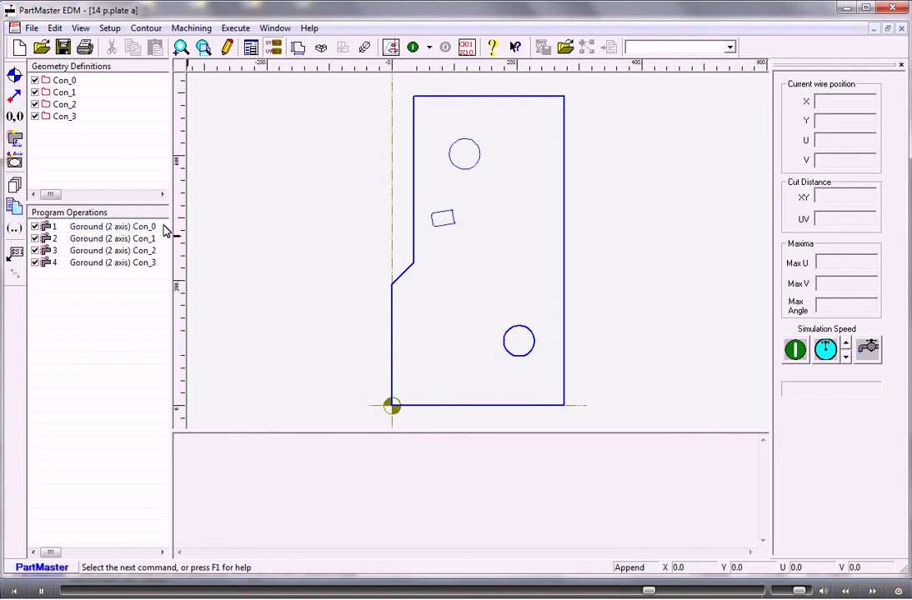
Set the pilot hole position of the Con_0 Goround operation relative to the contour start point, at a distance of 5 mm.
{"action": "left_click", "coordinate": [100, 227]}
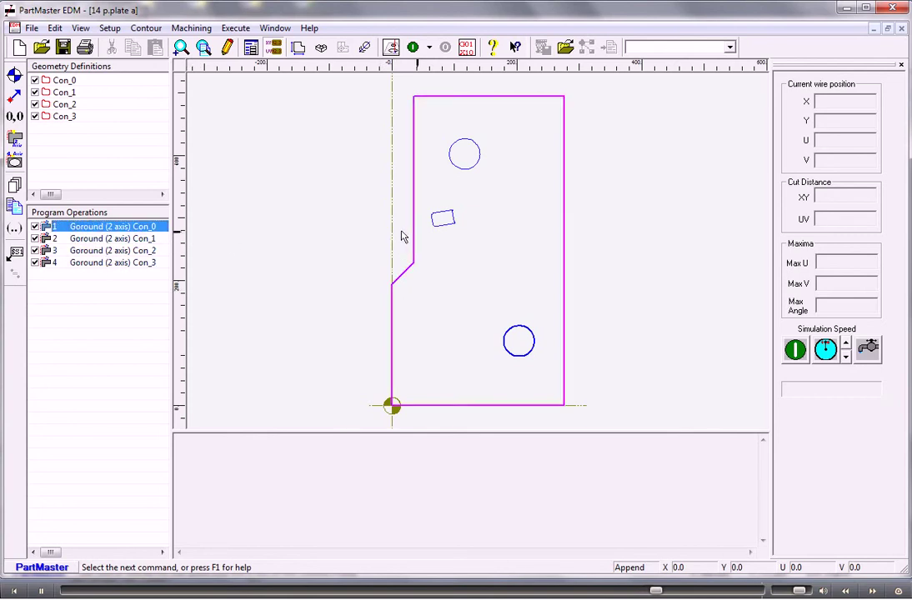
{"action": "double_click", "coordinate": [100, 228]}
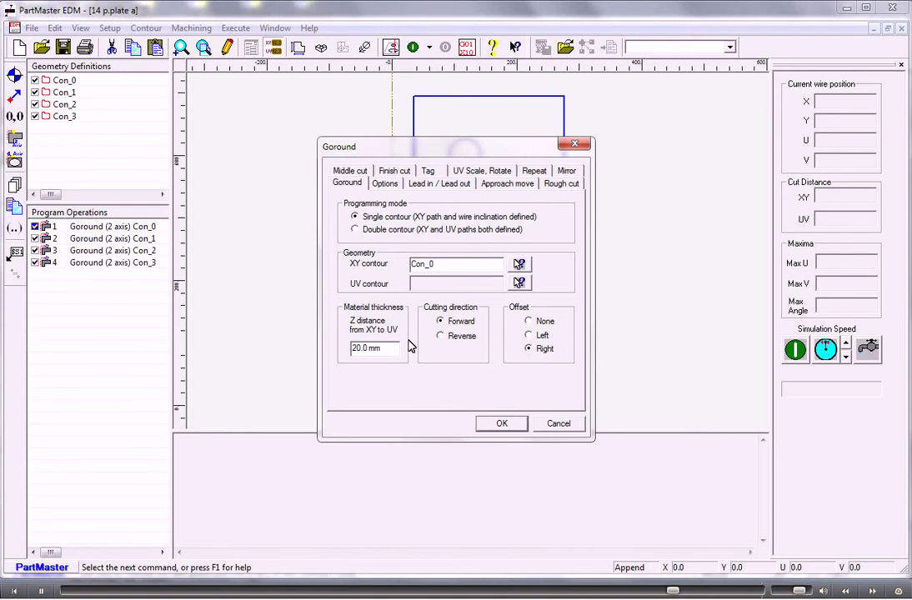
{"action": "left_click", "coordinate": [385, 184]}
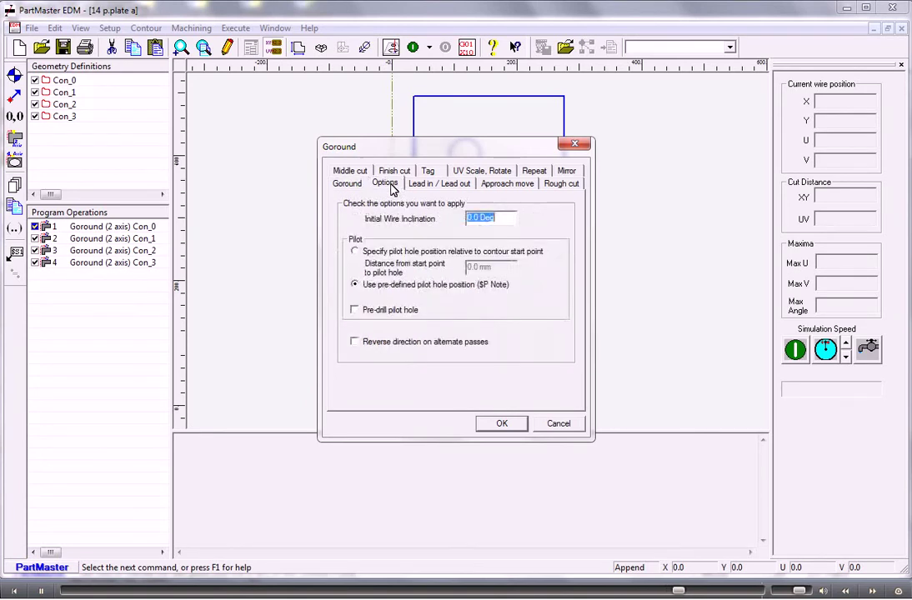
{"action": "left_click", "coordinate": [357, 252]}
{"action": "left_click_drag", "start_coordinate": [501, 267], "coordinate": [435, 269]}
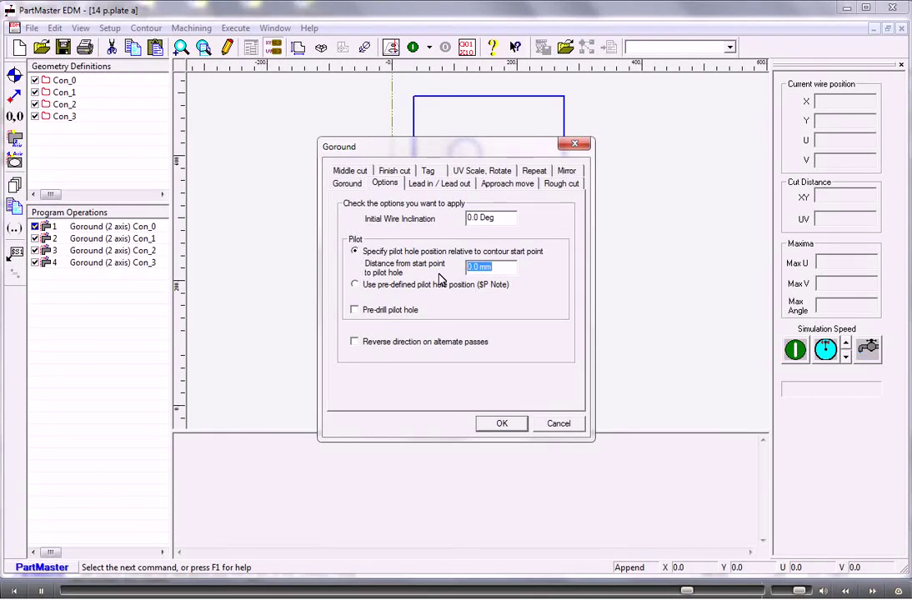
{"action": "type", "text": "5"}
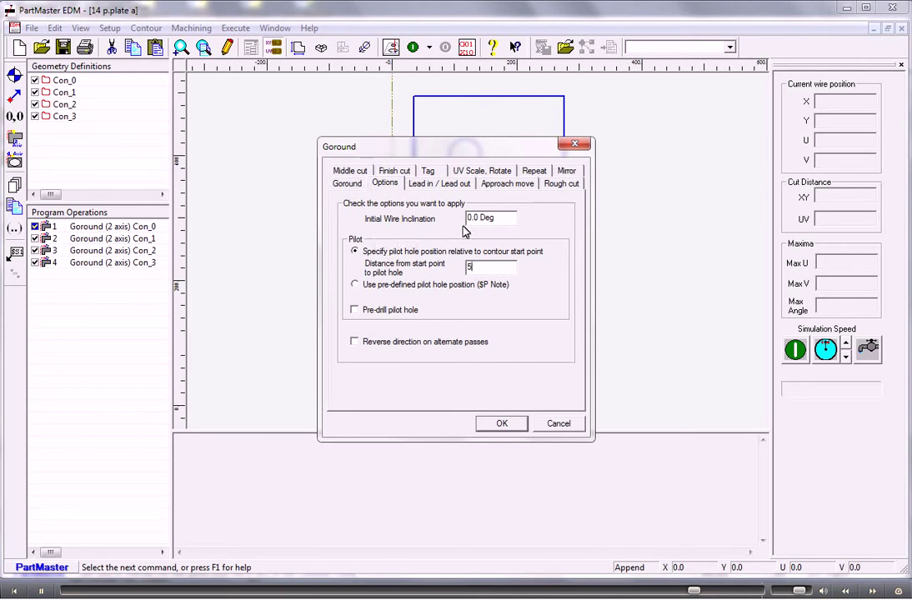
Try the Linear + arc and Rectangle + arc lead-in types for Con_0, and return the lead-in to Linear.
{"action": "left_click", "coordinate": [438, 185]}
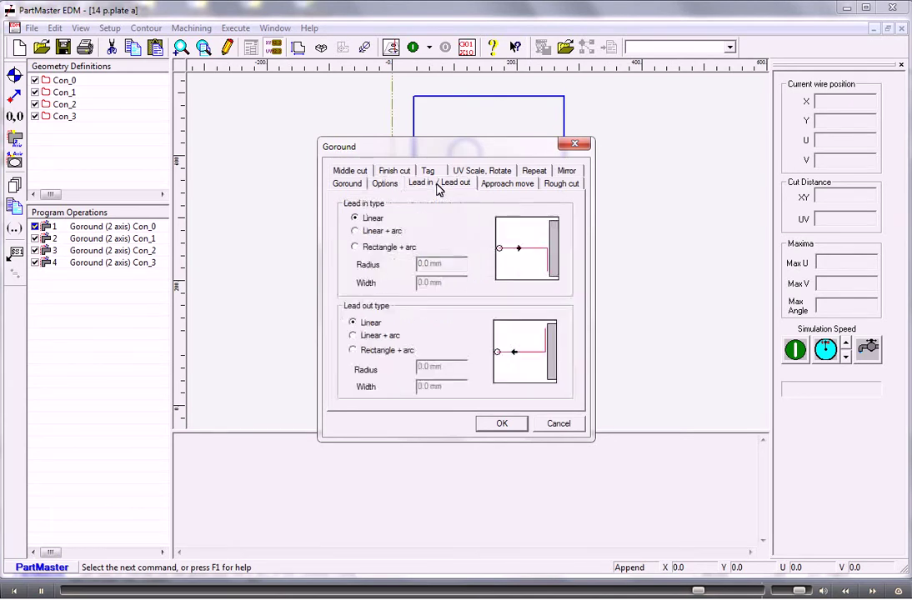
{"action": "left_click", "coordinate": [374, 232]}
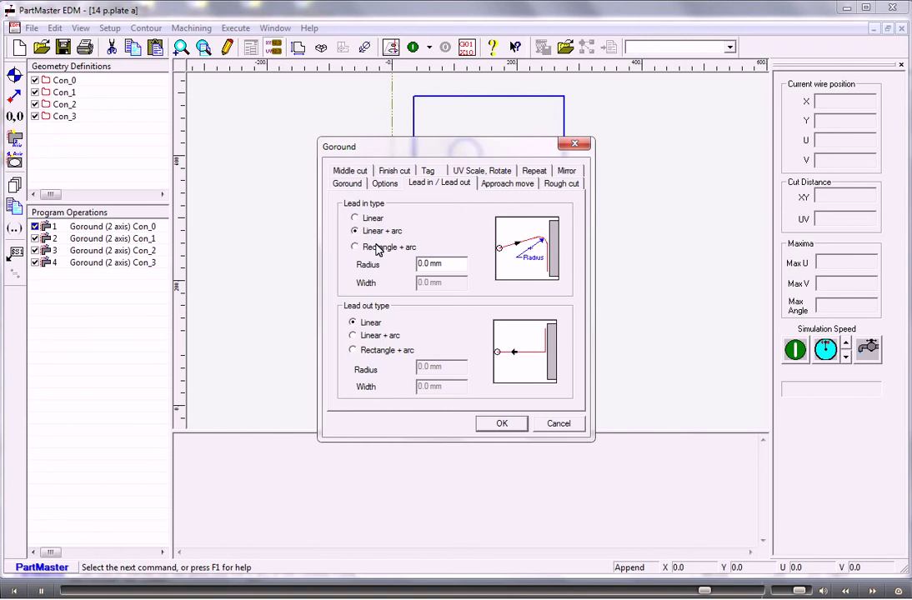
{"action": "left_click", "coordinate": [378, 247]}
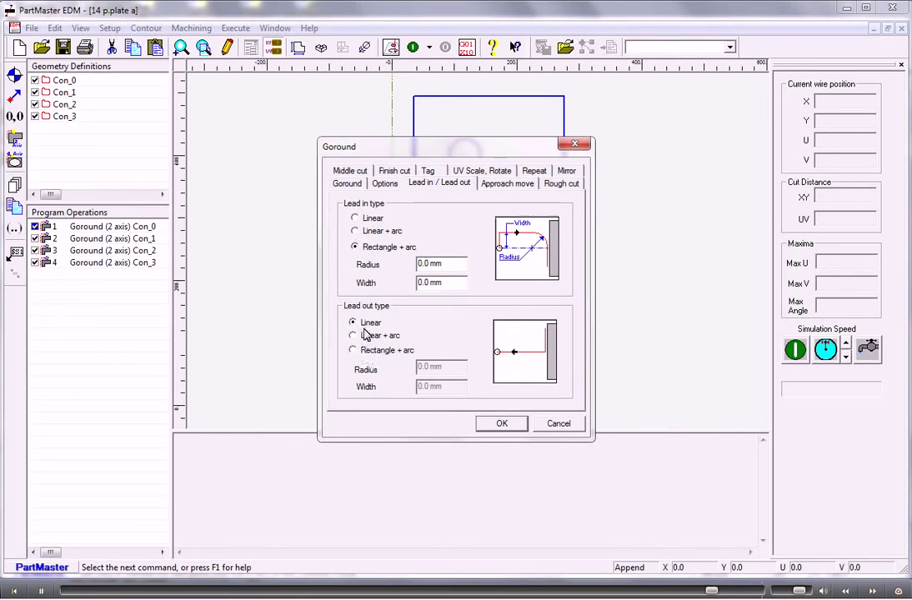
{"action": "left_click", "coordinate": [359, 218]}
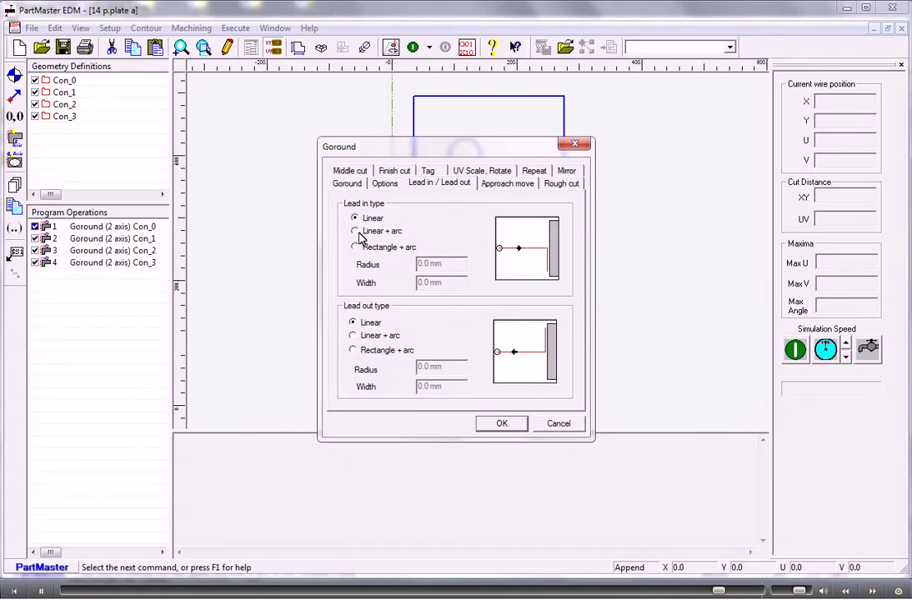
Review the approach move, rough, middle and finish cut, and tag settings of Con_0, and apply the Goround operation.
{"action": "left_click", "coordinate": [496, 184]}
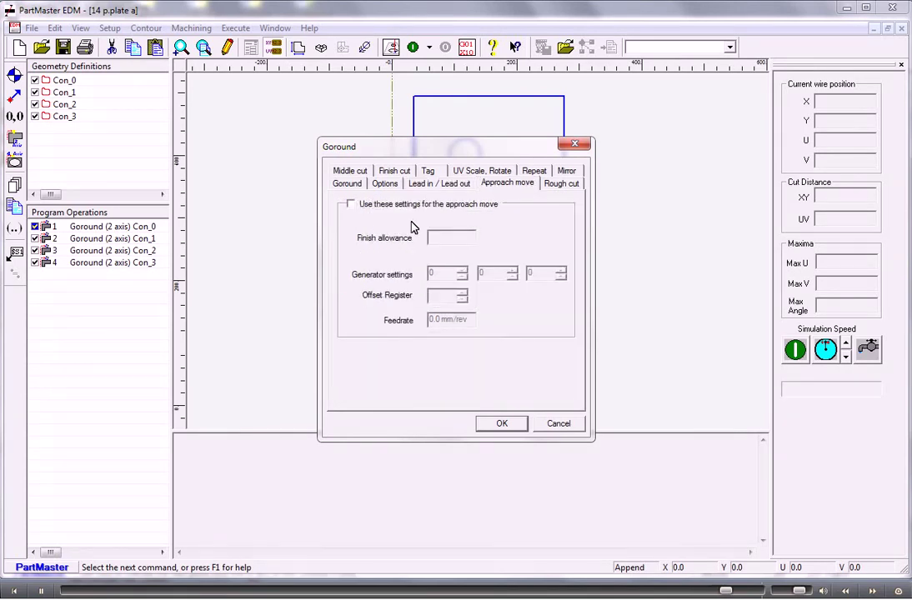
{"action": "left_click", "coordinate": [564, 185]}
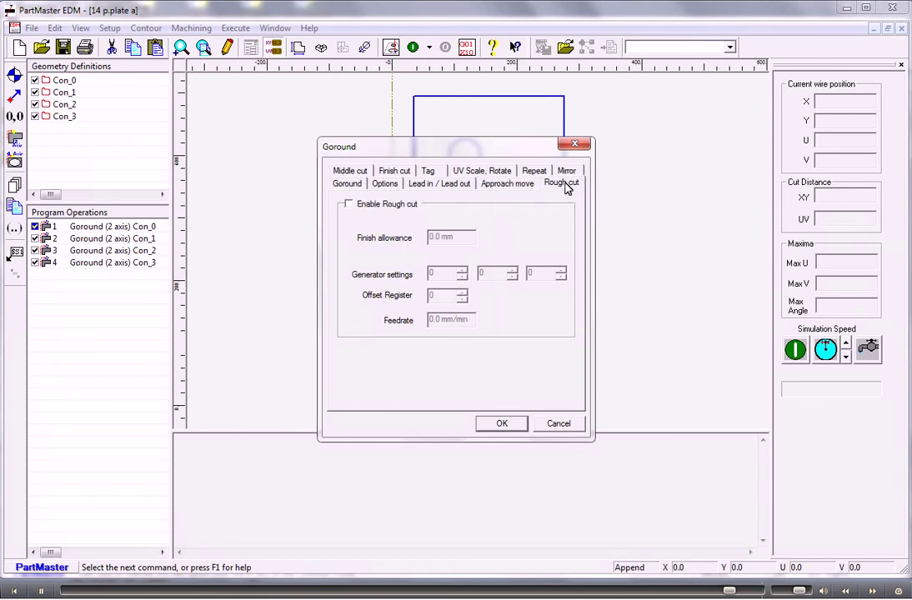
{"action": "left_click", "coordinate": [342, 171]}
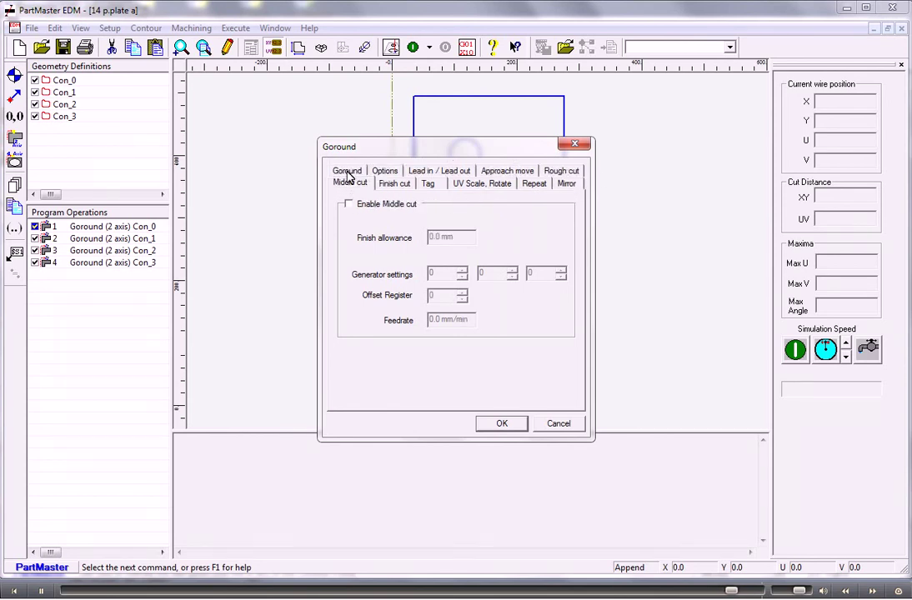
{"action": "left_click", "coordinate": [396, 185]}
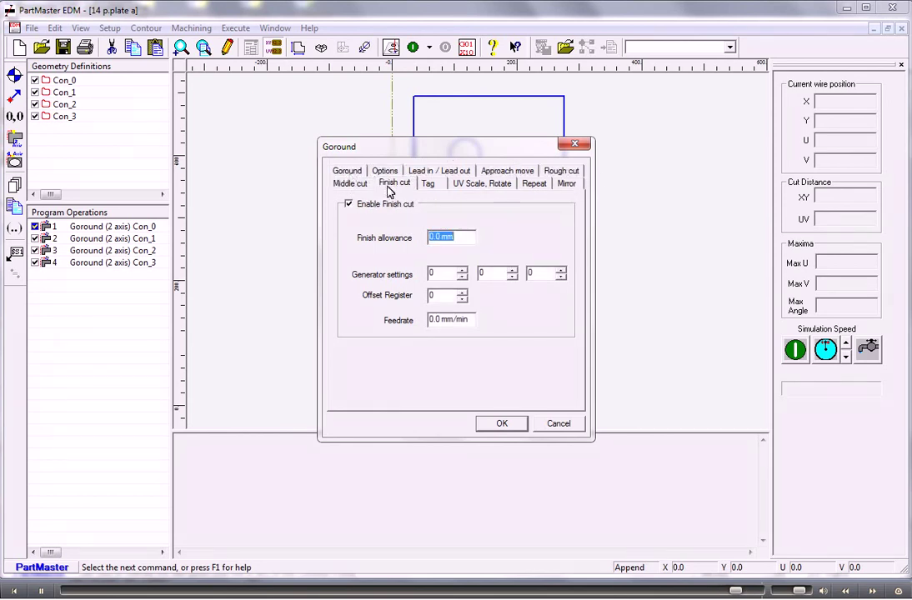
{"action": "left_click", "coordinate": [428, 185]}
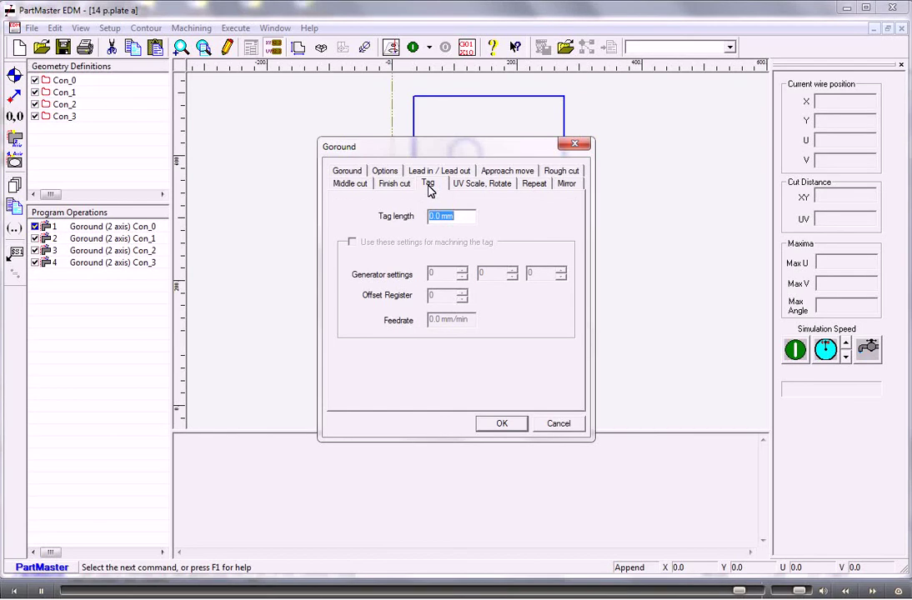
{"action": "left_click", "coordinate": [511, 424]}
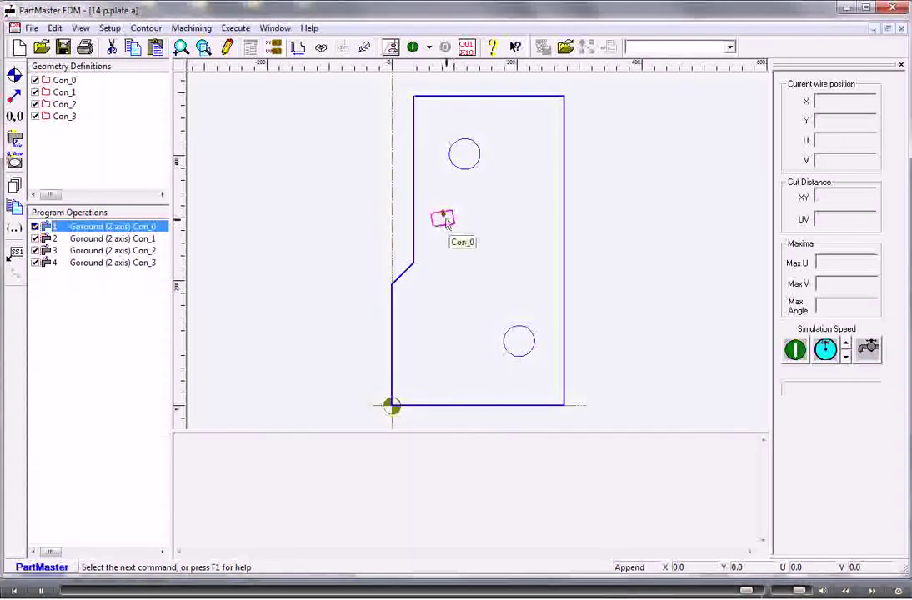